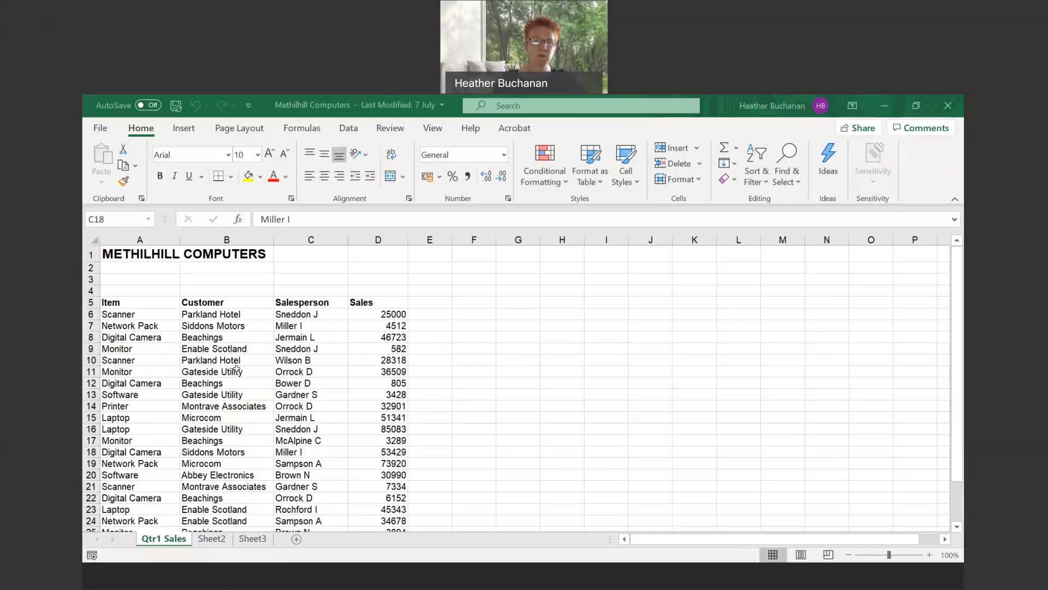
- Create a PivotTable on a new worksheet from the Qtr1 Sales data in A5:D28
{"action": "left_click", "coordinate": [236, 370]}
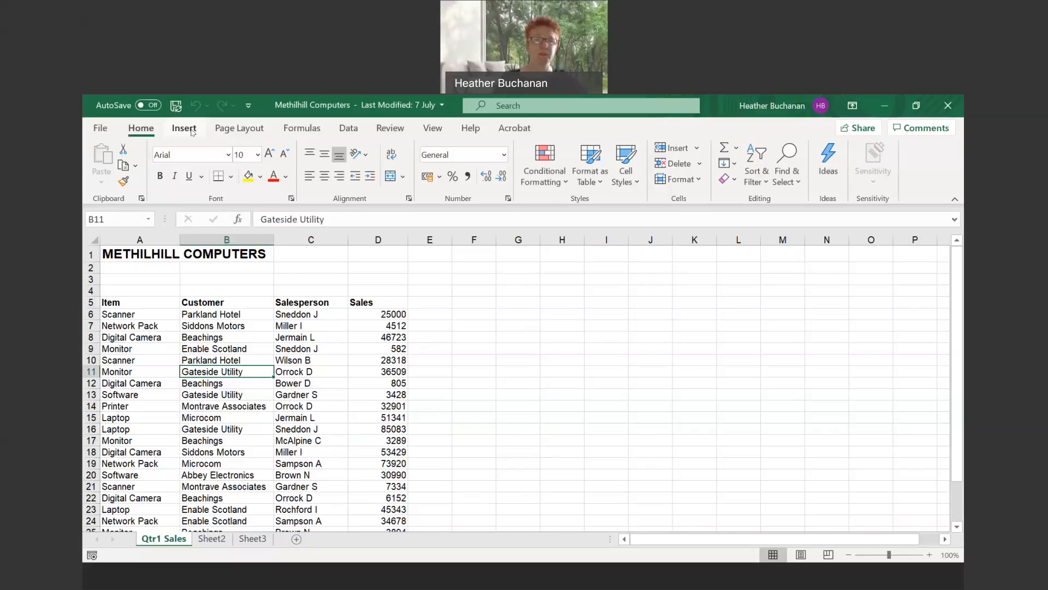
{"action": "left_click", "coordinate": [191, 132]}
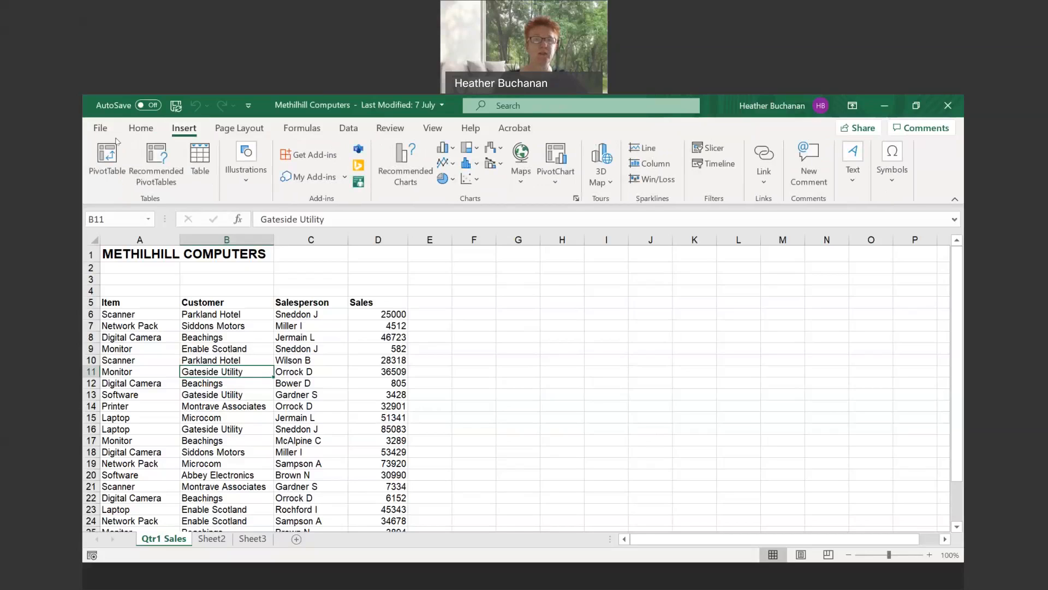
{"action": "left_click", "coordinate": [107, 159]}
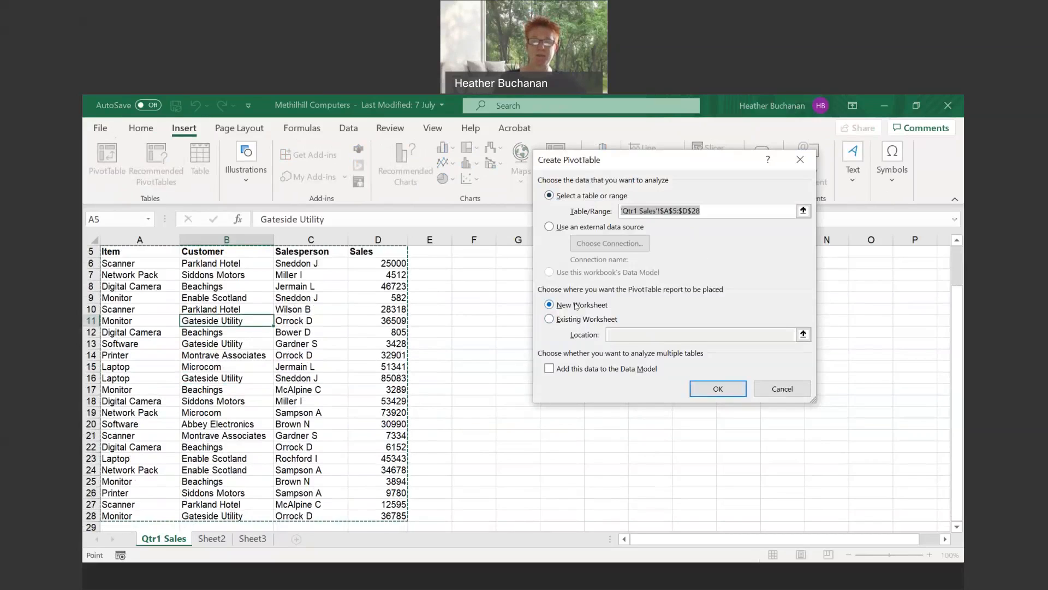
{"action": "left_click", "coordinate": [724, 391]}
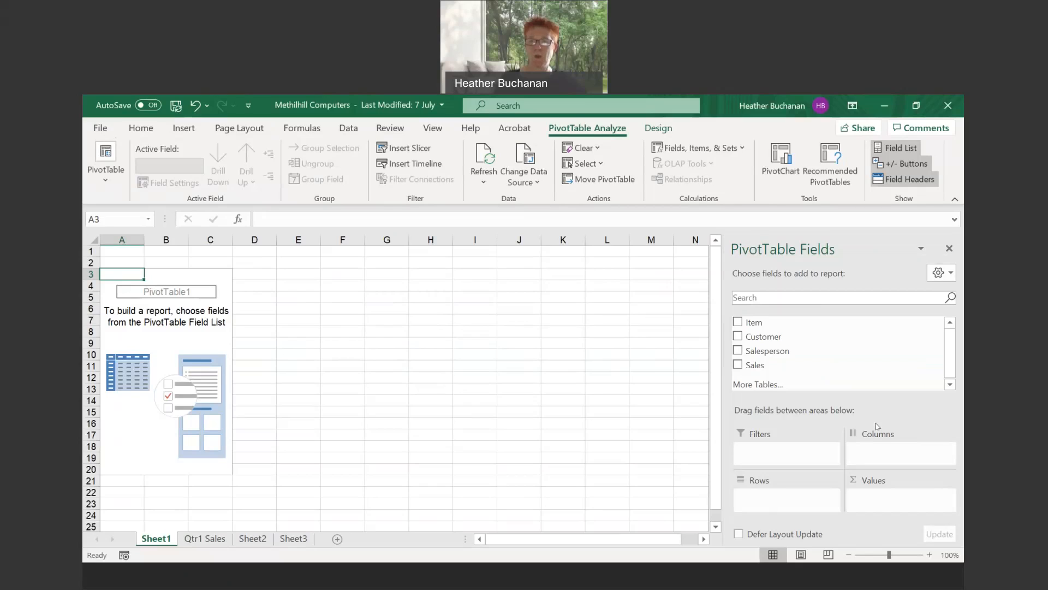
- Lay out the PivotTable with Salesperson as rows, Customer as columns and Sum of Sales as values
{"action": "left_click_drag", "start_coordinate": [758, 350], "coordinate": [872, 443]}
{"action": "left_click_drag", "start_coordinate": [751, 350], "coordinate": [882, 500]}
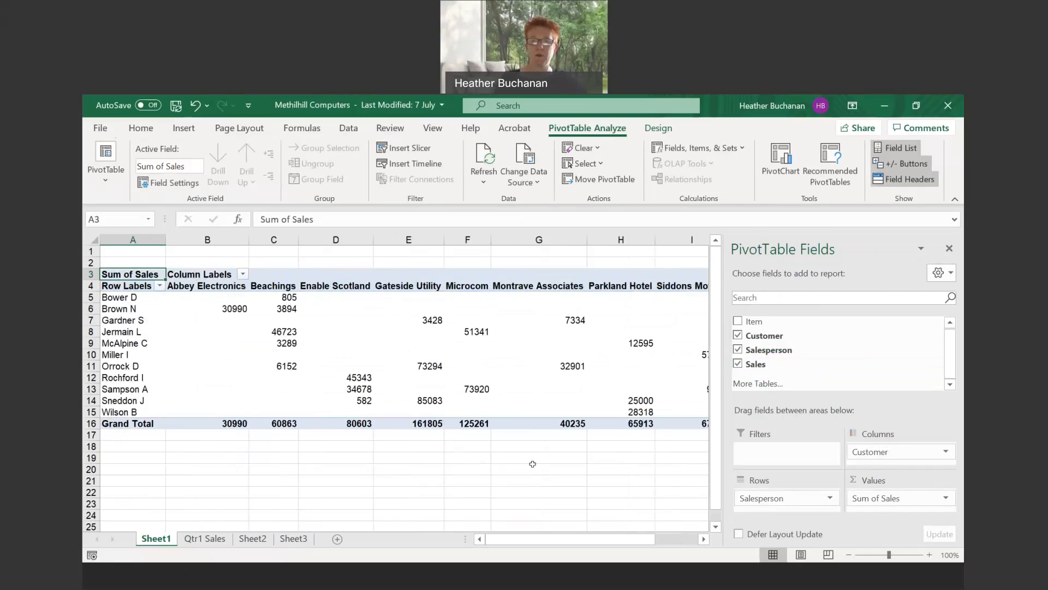
{"action": "left_click", "coordinate": [533, 463]}
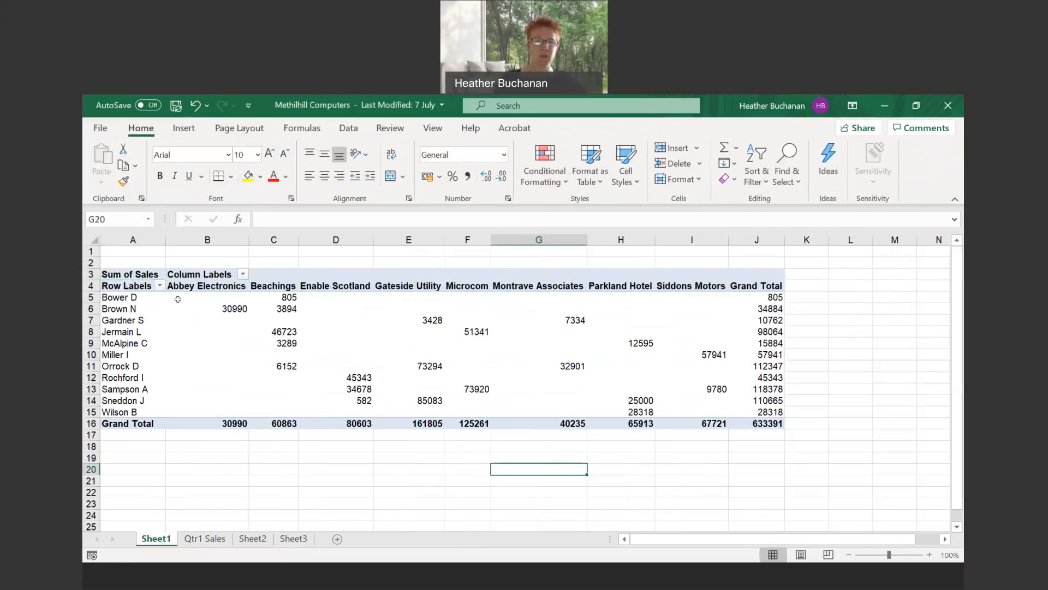
- Format all PivotTable sales figures and totals as pounds in accounting format with no decimal places
{"action": "left_click_drag", "start_coordinate": [177, 299], "coordinate": [764, 425]}
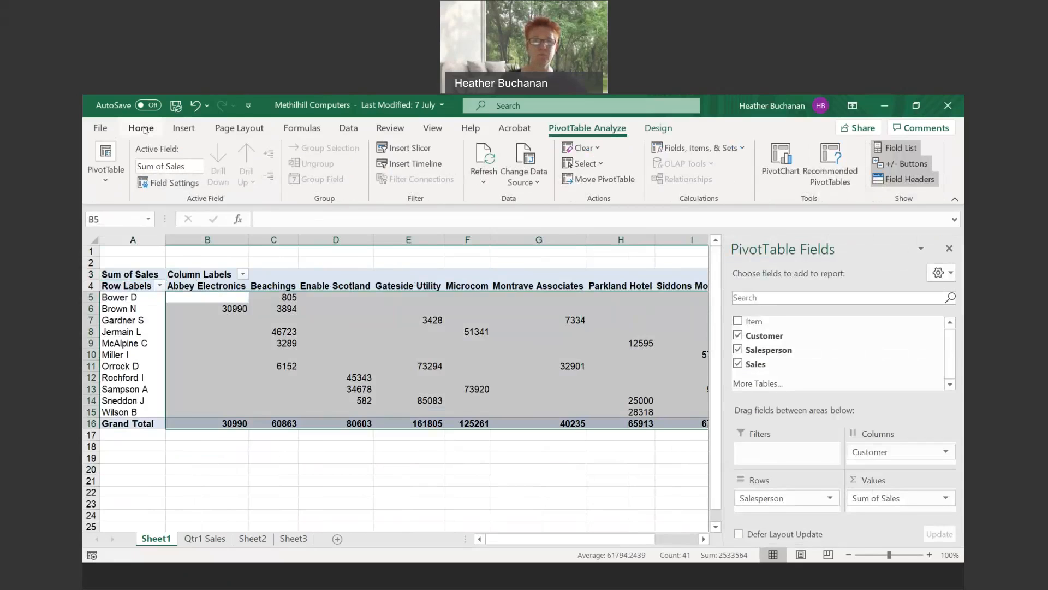
{"action": "left_click", "coordinate": [142, 129]}
{"action": "left_click", "coordinate": [426, 176]}
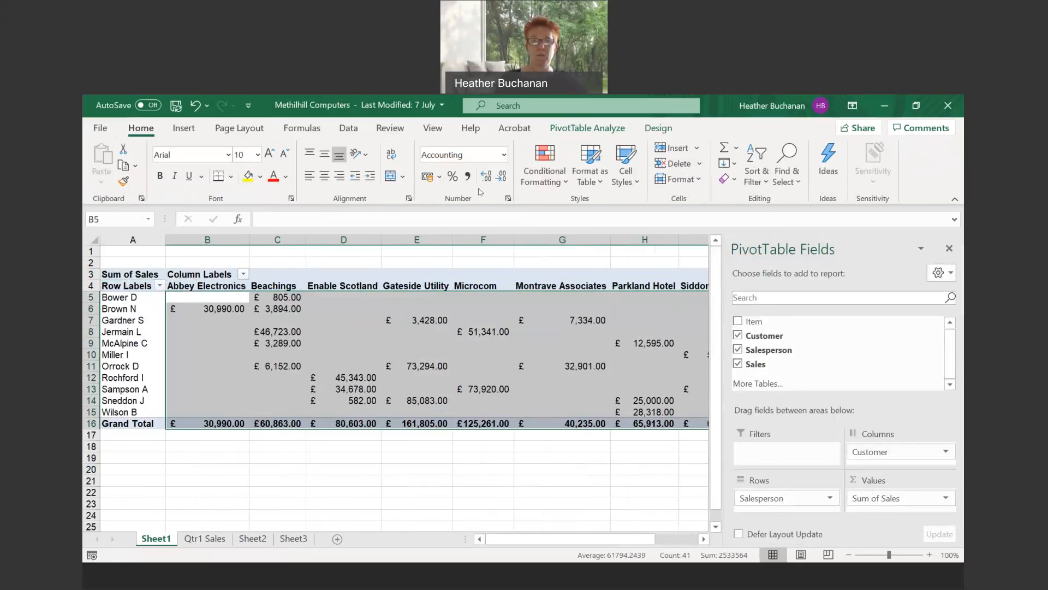
{"action": "left_click", "coordinate": [500, 176]}
{"action": "left_click", "coordinate": [501, 176]}
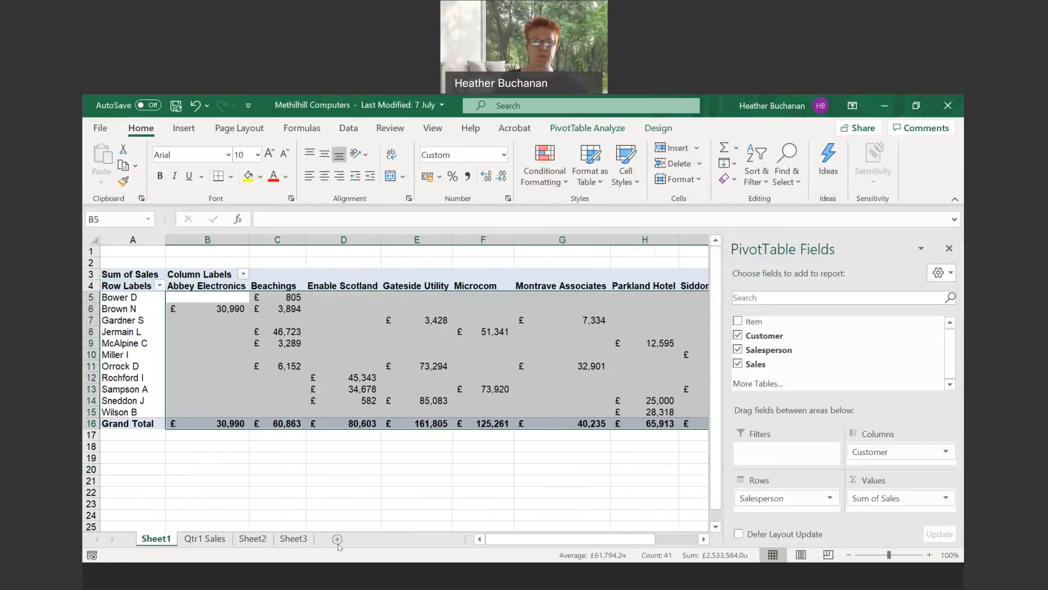
{"action": "left_click", "coordinate": [325, 494]}
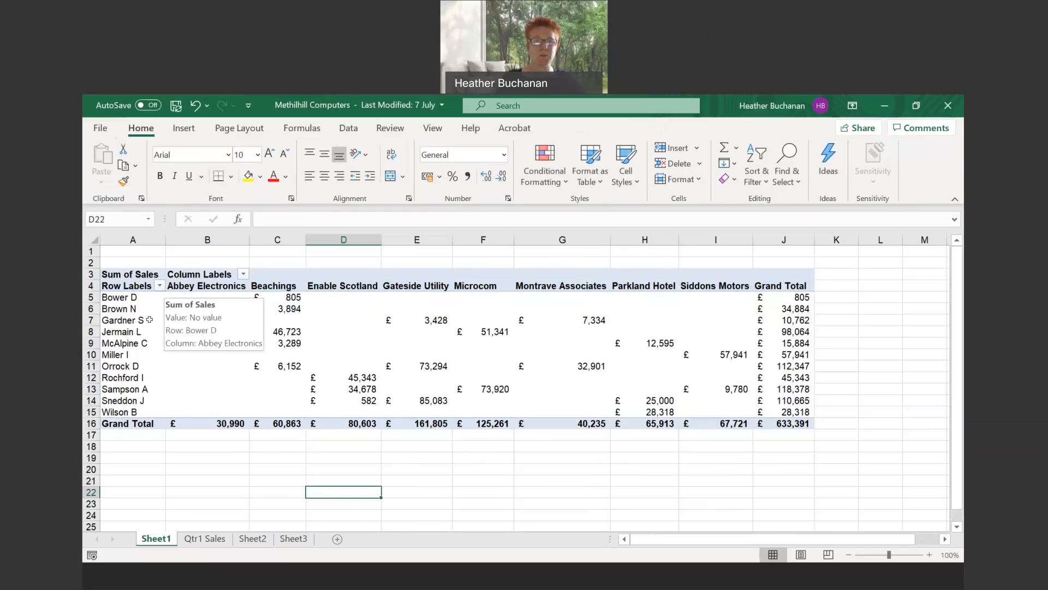
- Filter the PivotTable's row labels to show only the third and fourth salespeople in the list
{"action": "mouse_move", "coordinate": [284, 297]}
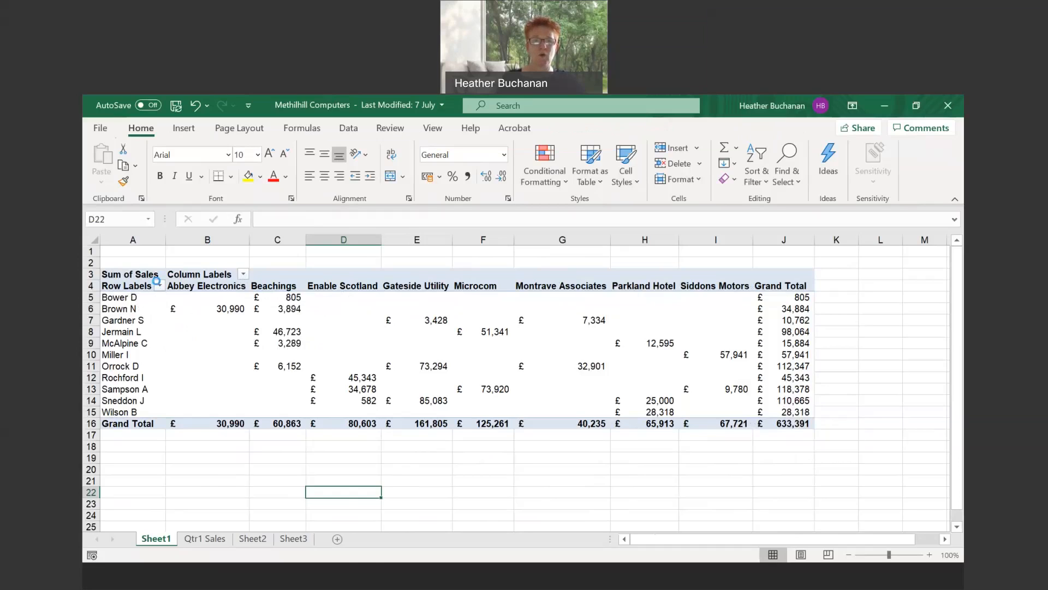
{"action": "left_click", "coordinate": [159, 286]}
{"action": "left_click", "coordinate": [201, 413]}
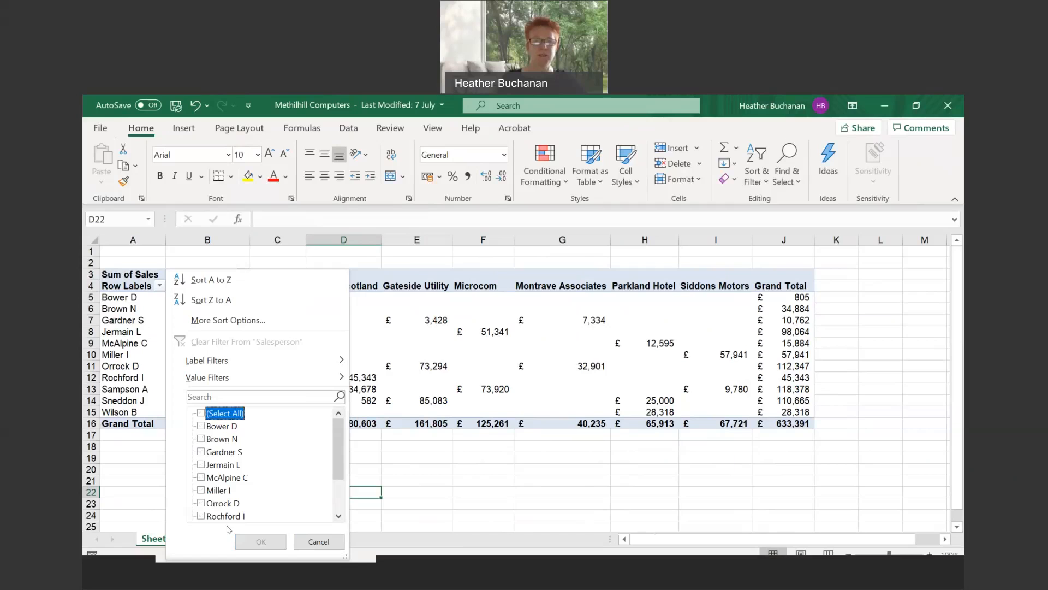
{"action": "left_click", "coordinate": [201, 451]}
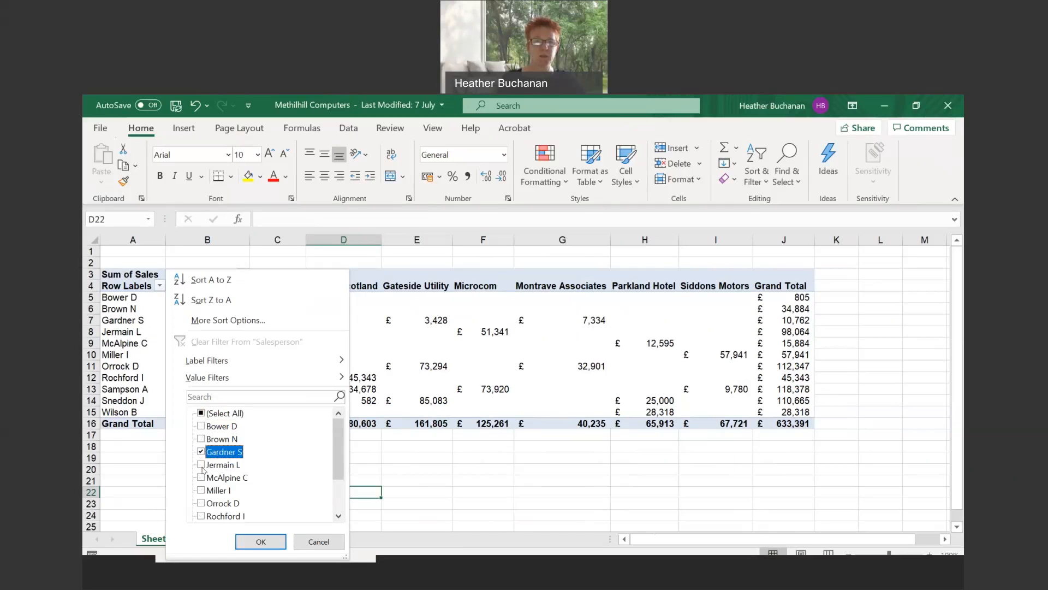
{"action": "left_click", "coordinate": [201, 464]}
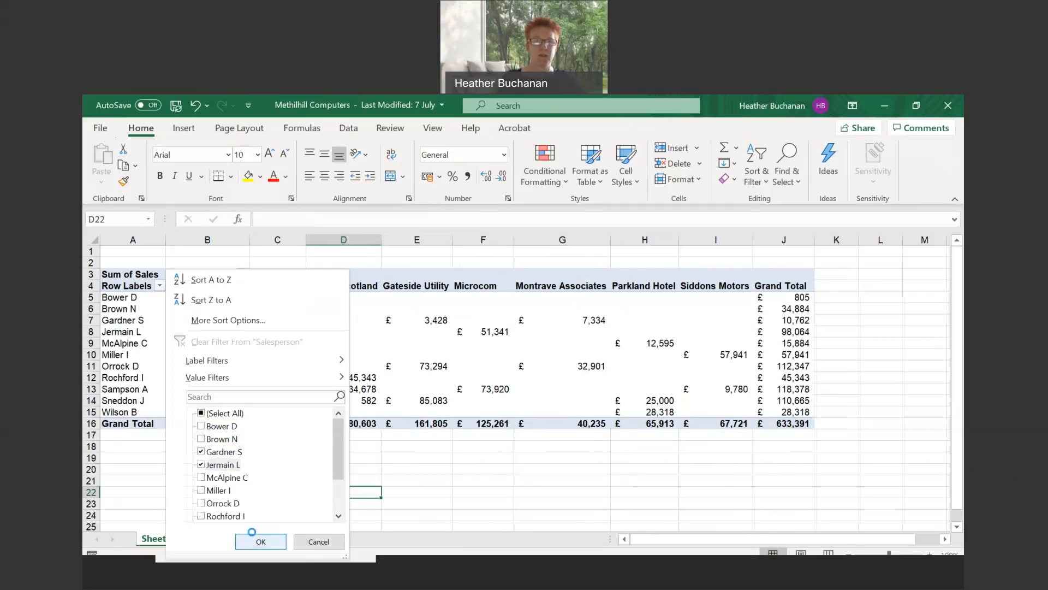
{"action": "left_click", "coordinate": [260, 541]}
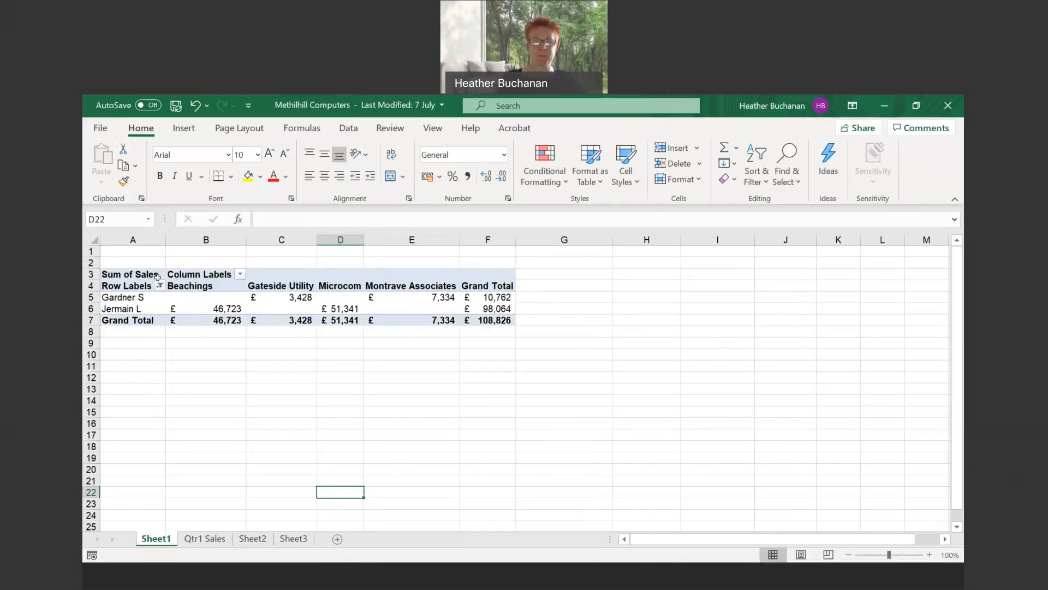
- Reset the row labels filter to show all salespeople
{"action": "left_click", "coordinate": [159, 285]}
{"action": "left_click", "coordinate": [202, 413]}
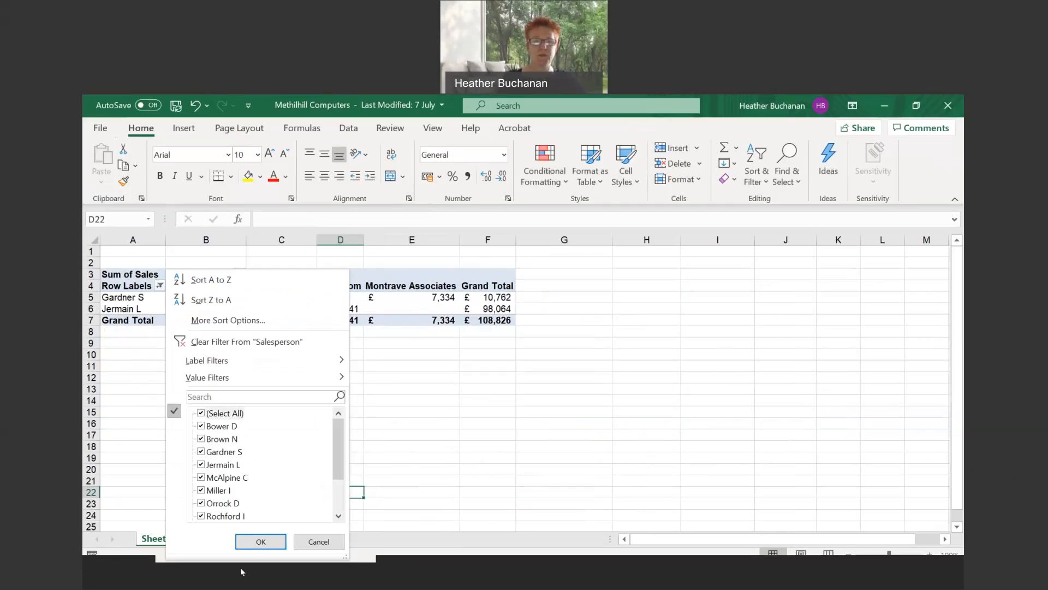
{"action": "left_click", "coordinate": [259, 541]}
- Filter the column labels to show only the customer Enable Scotland
{"action": "left_click", "coordinate": [242, 274]}
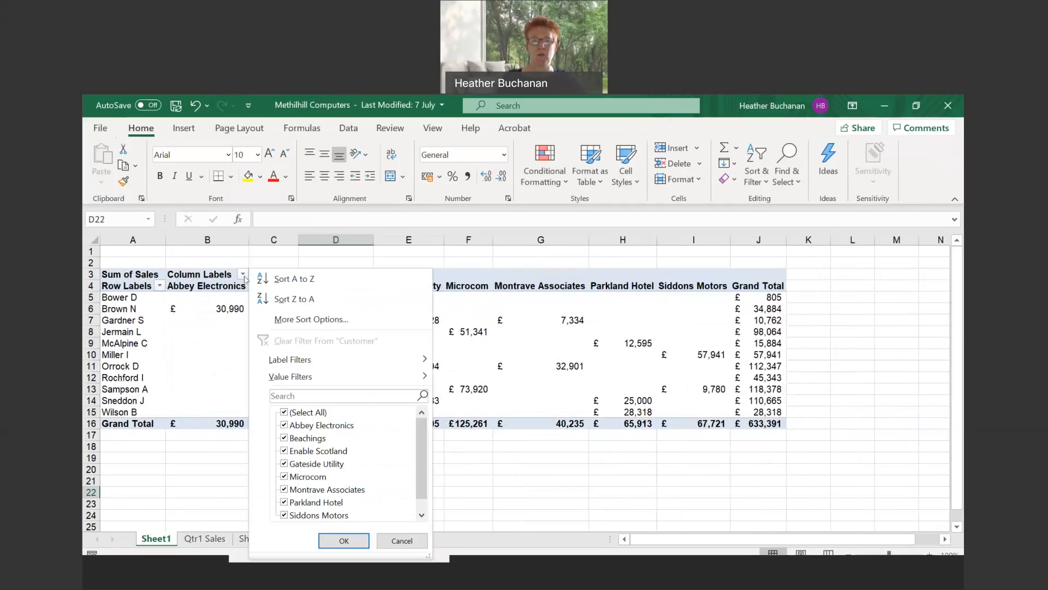
{"action": "left_click", "coordinate": [285, 412]}
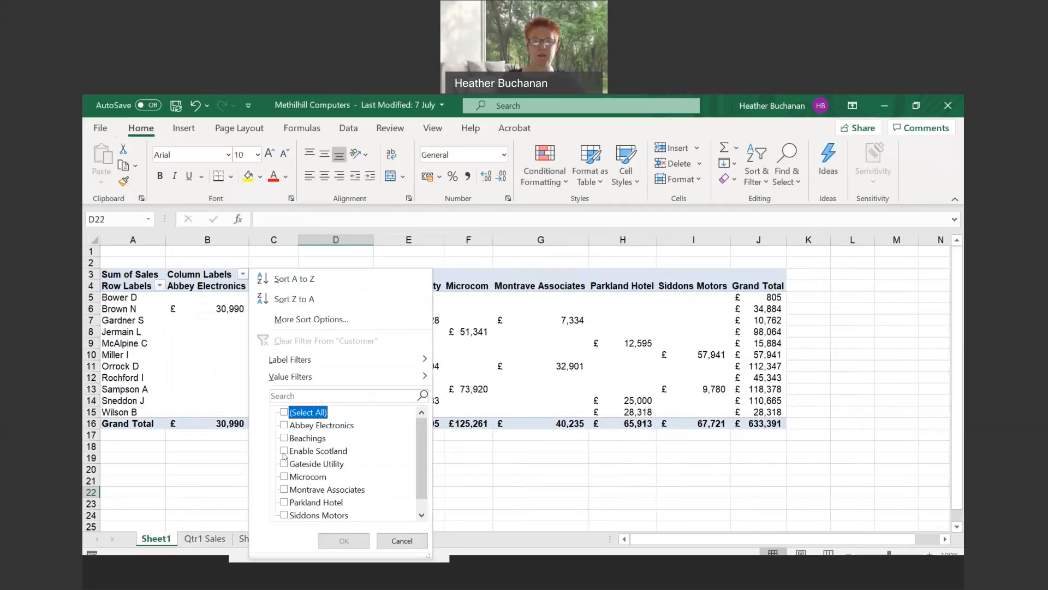
{"action": "left_click", "coordinate": [283, 453]}
{"action": "left_click", "coordinate": [342, 540]}
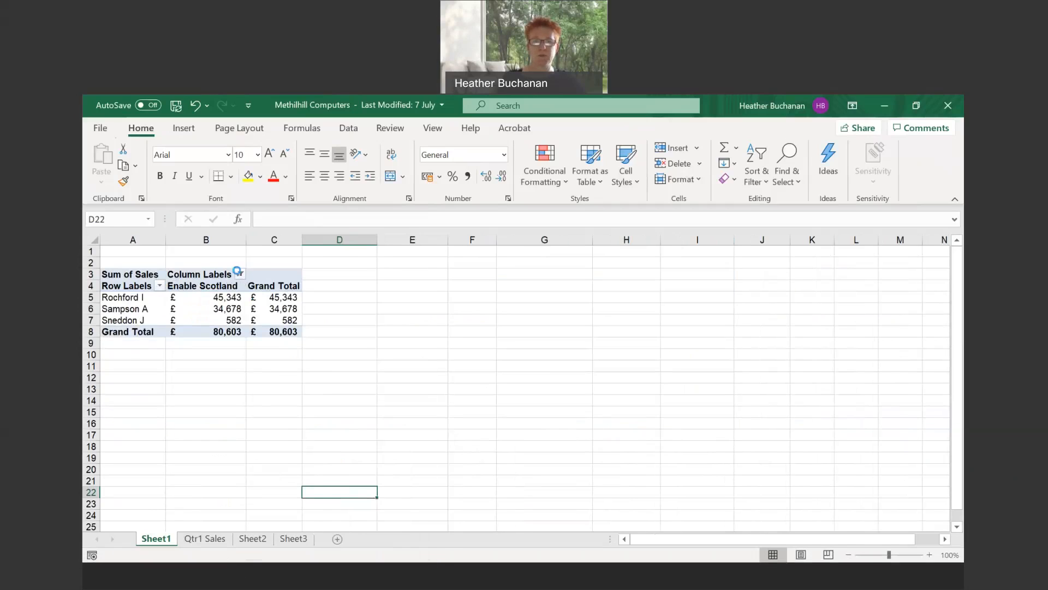
- Add Gateside Utility and Microcom to the customers shown by the column labels filter
{"action": "left_click", "coordinate": [240, 274]}
{"action": "left_click", "coordinate": [281, 463]}
{"action": "left_click", "coordinate": [282, 476]}
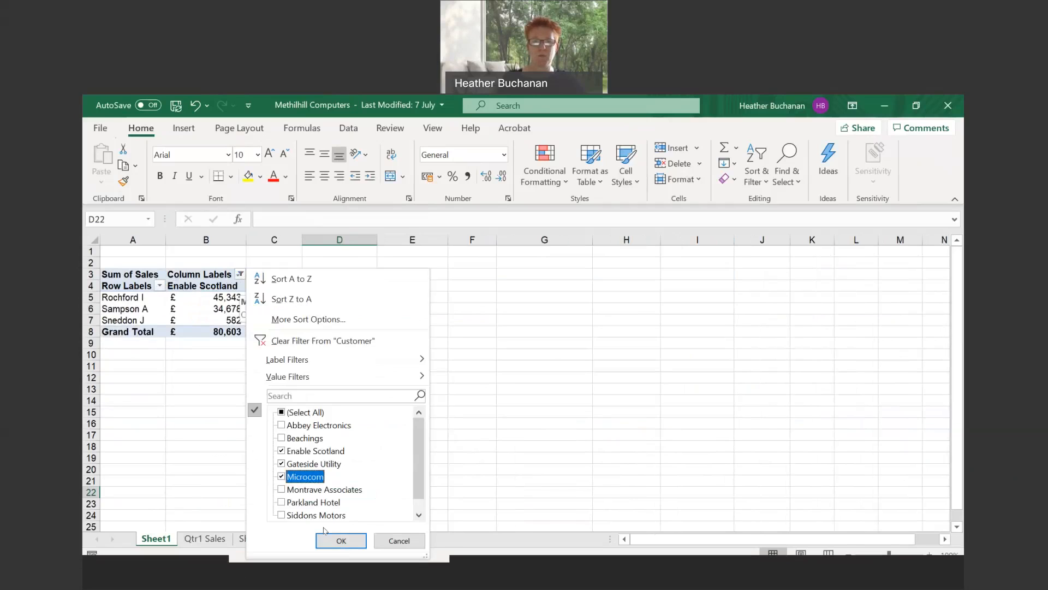
{"action": "left_click", "coordinate": [340, 539]}
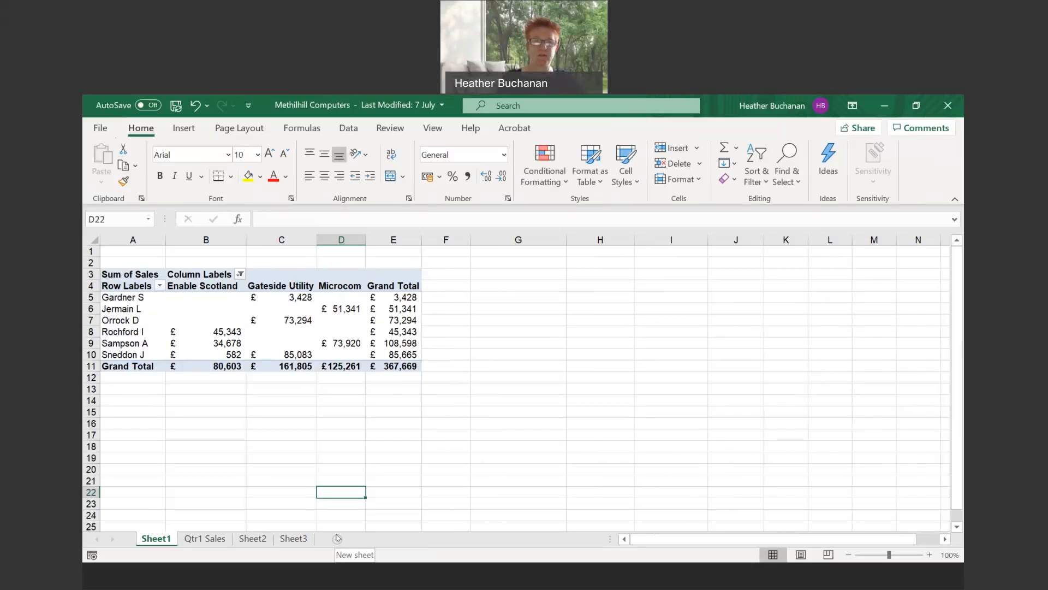
- Reset the column labels filter to show all customers
{"action": "left_click", "coordinate": [277, 331]}
{"action": "left_click", "coordinate": [240, 274]}
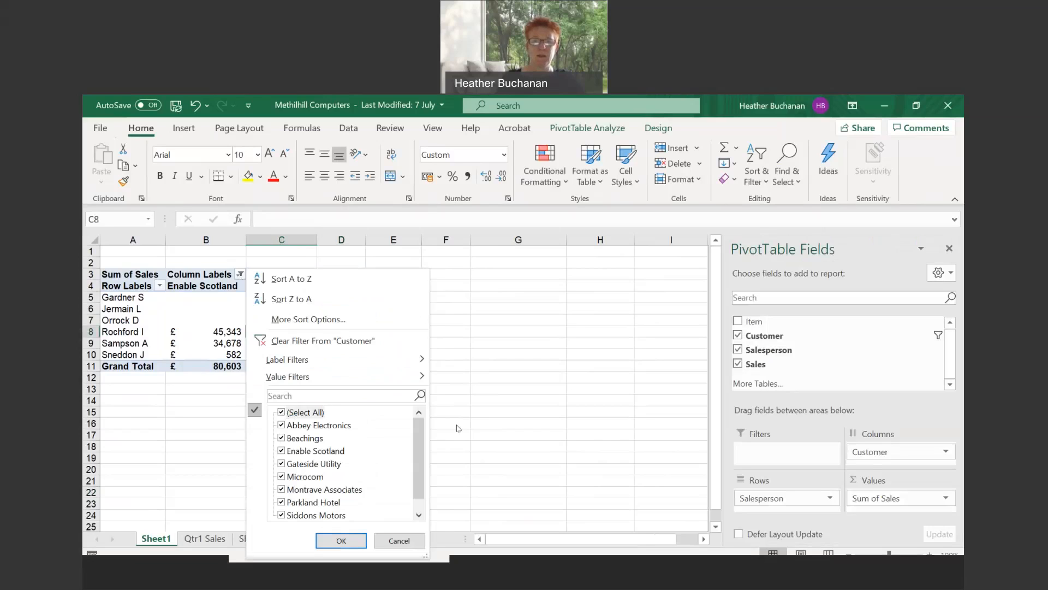
{"action": "left_click", "coordinate": [341, 541]}
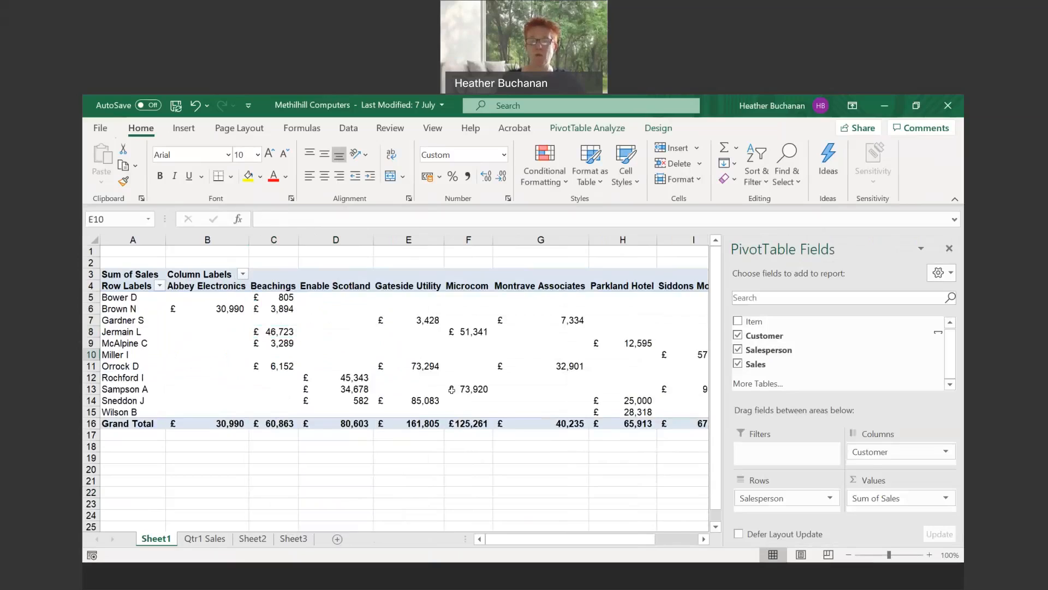
{"action": "left_click", "coordinate": [410, 354]}
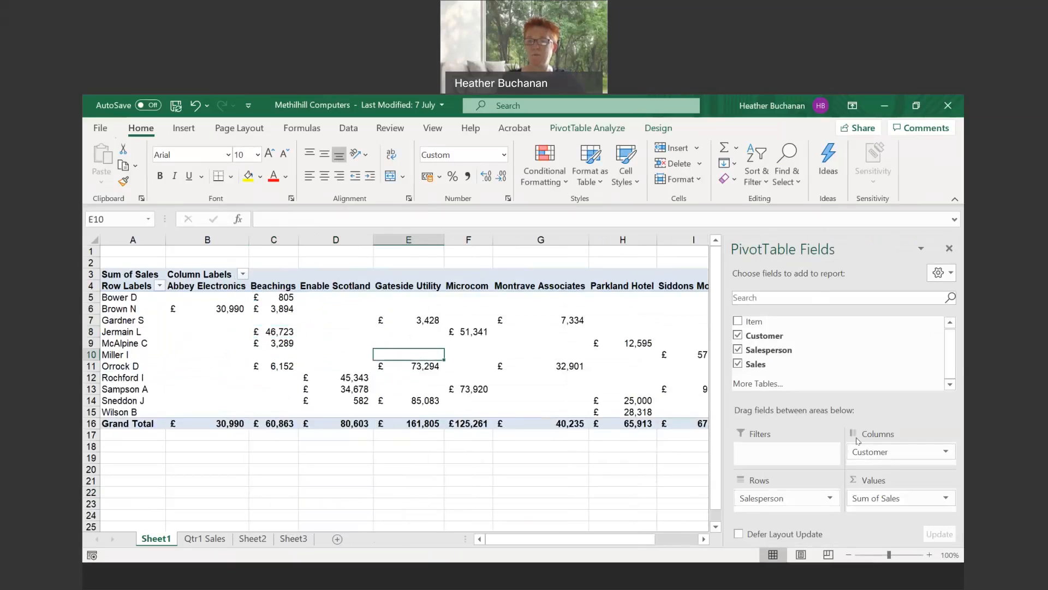
- Swap the PivotTable's layout so Customer is in the rows and Salesperson is in the columns
{"action": "mouse_move", "coordinate": [758, 498]}
{"action": "left_mouse_down"}
{"action": "mouse_move", "coordinate": [860, 462]}
{"action": "mouse_move", "coordinate": [756, 498]}
{"action": "left_mouse_up"}
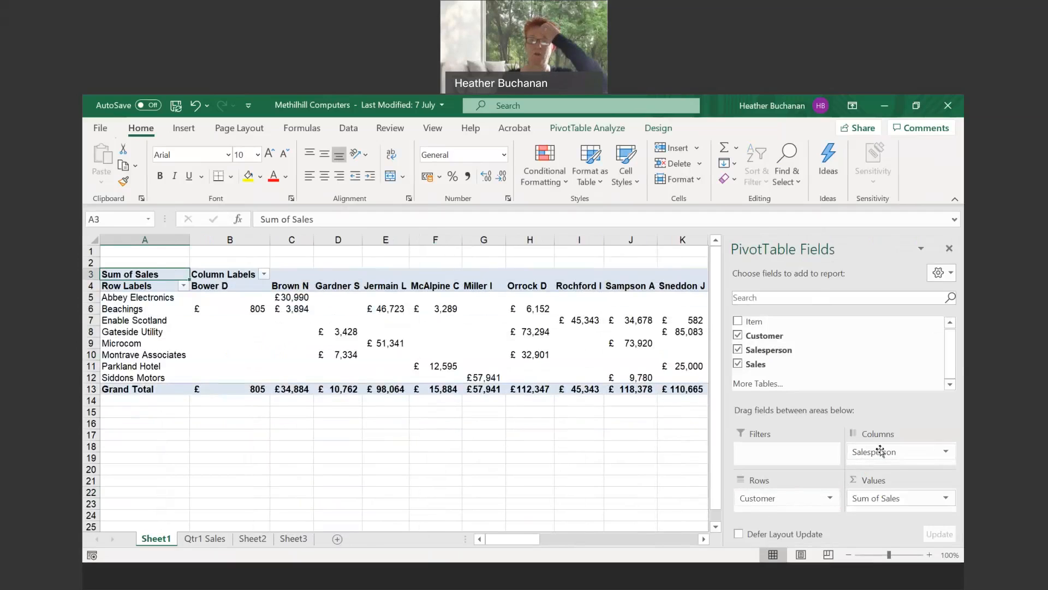
{"action": "left_click", "coordinate": [338, 492]}
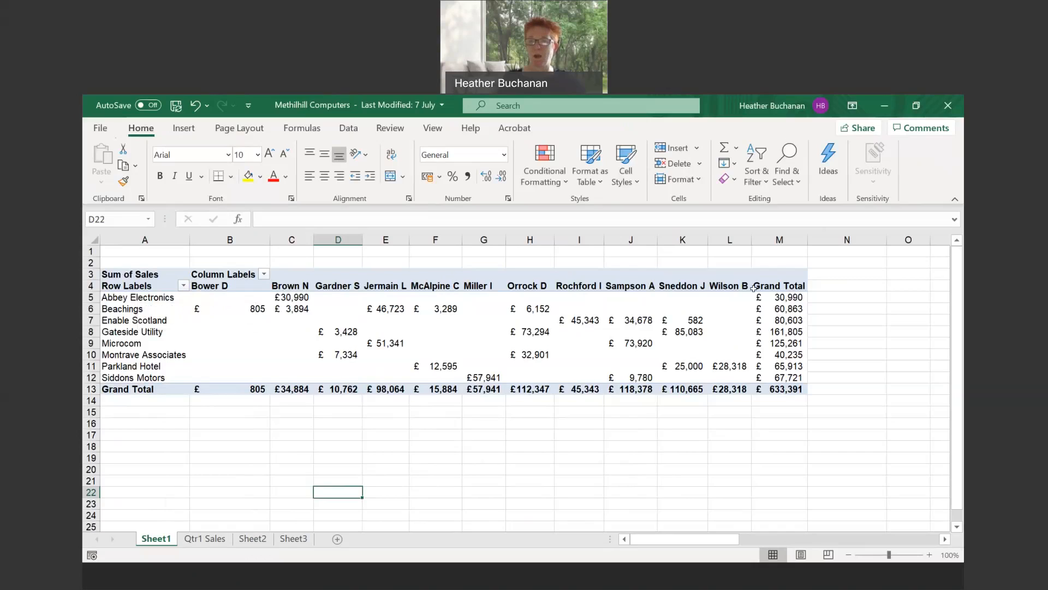
- Nest Salesperson beneath Customer in the PivotTable rows, and return Customer to the columns
{"action": "left_click", "coordinate": [606, 333]}
{"action": "left_click_drag", "start_coordinate": [868, 452], "coordinate": [761, 508]}
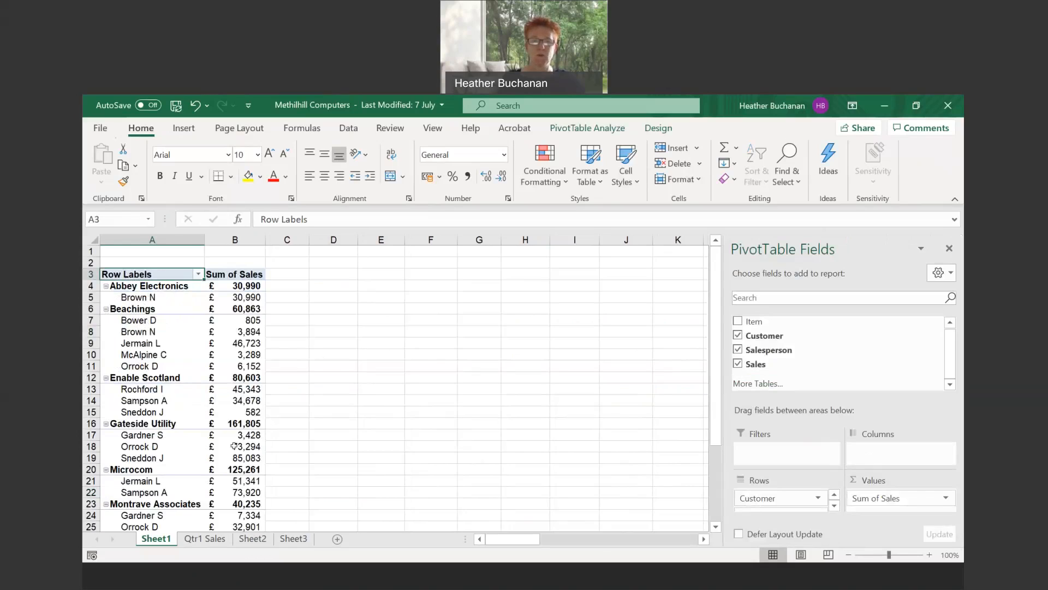
{"action": "scroll", "coordinate": [235, 382], "scroll_direction": "down", "scroll_amount": 1}
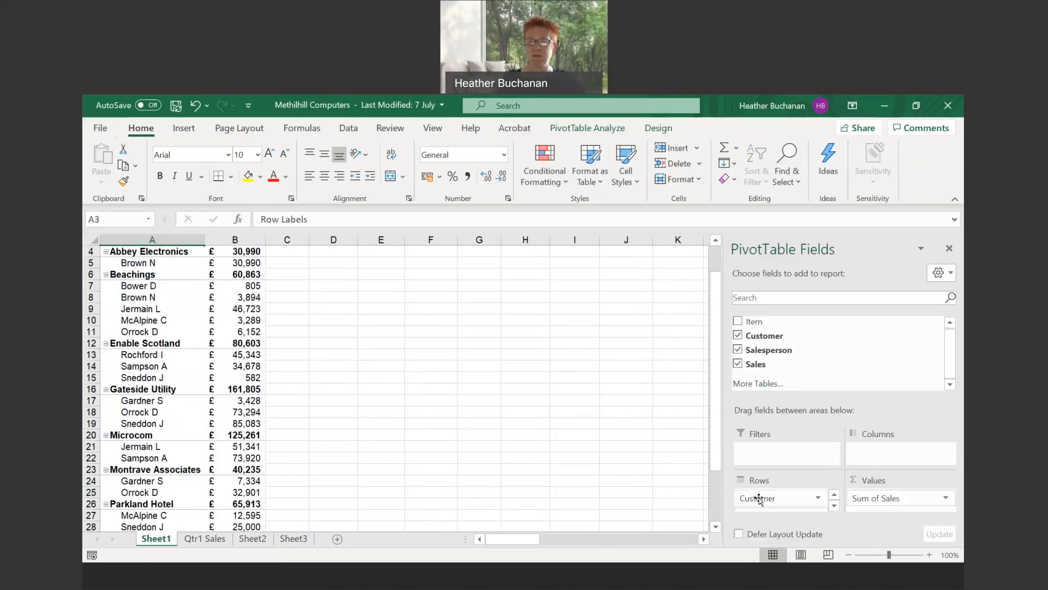
{"action": "left_click_drag", "start_coordinate": [862, 463], "coordinate": [873, 453]}
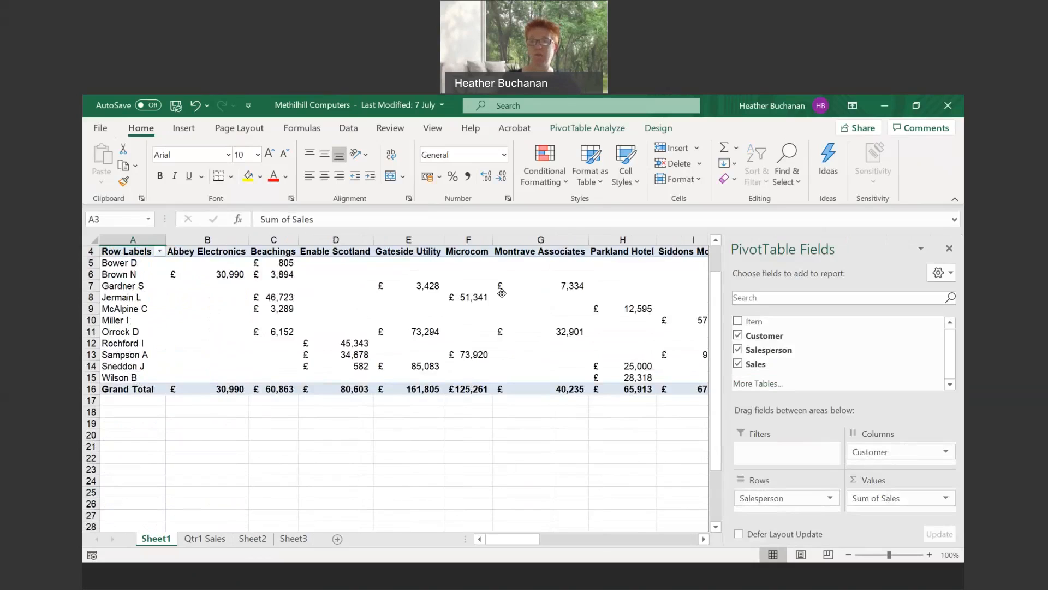
- Insert a clustered column PivotChart based on the PivotTable
{"action": "left_click", "coordinate": [416, 310]}
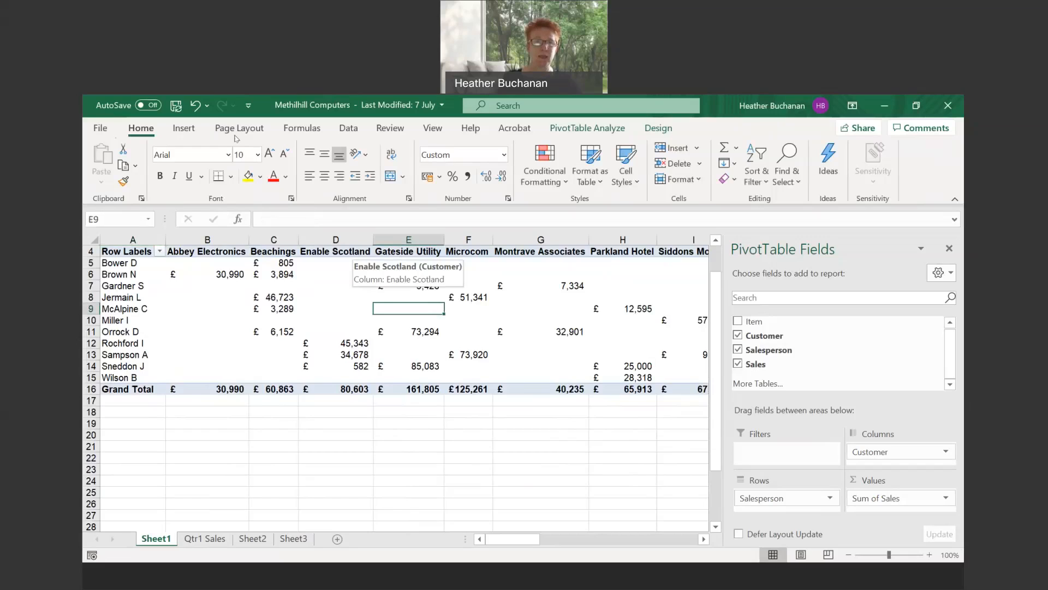
{"action": "left_click", "coordinate": [184, 129]}
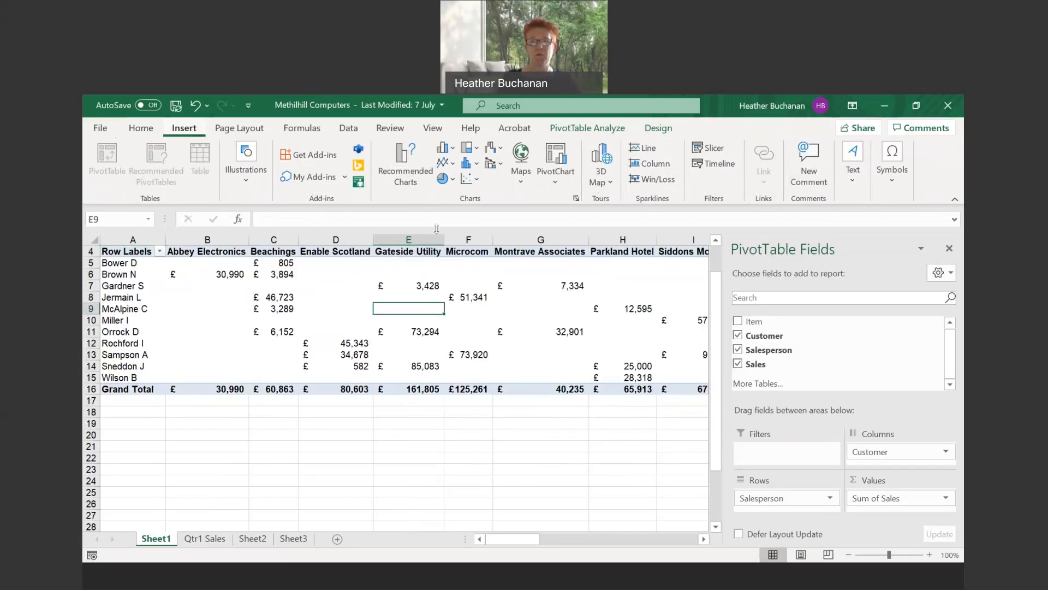
{"action": "left_click", "coordinate": [557, 185]}
{"action": "left_click", "coordinate": [564, 206]}
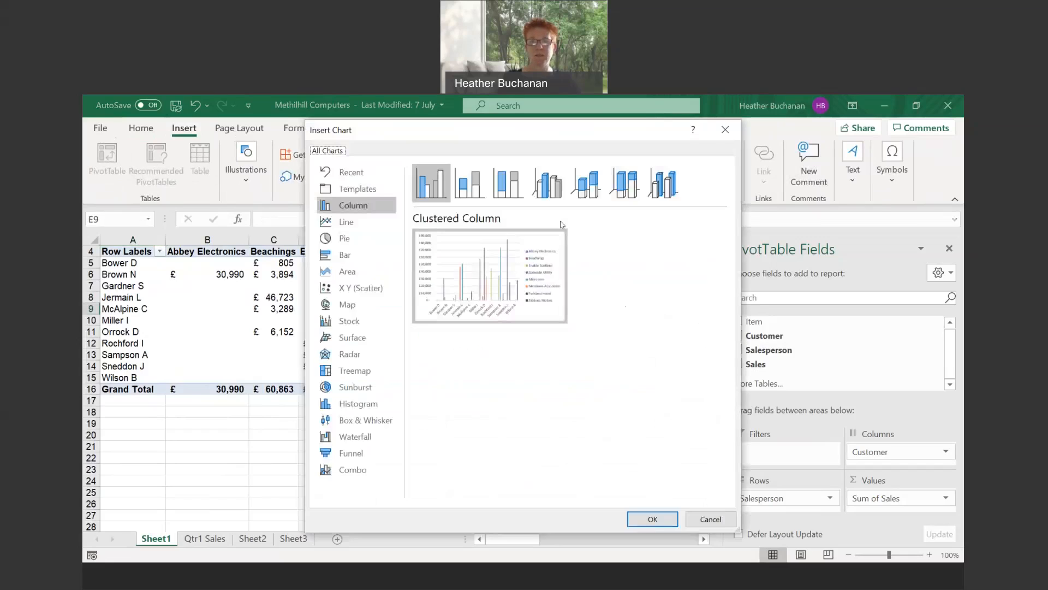
{"action": "left_click", "coordinate": [648, 519]}
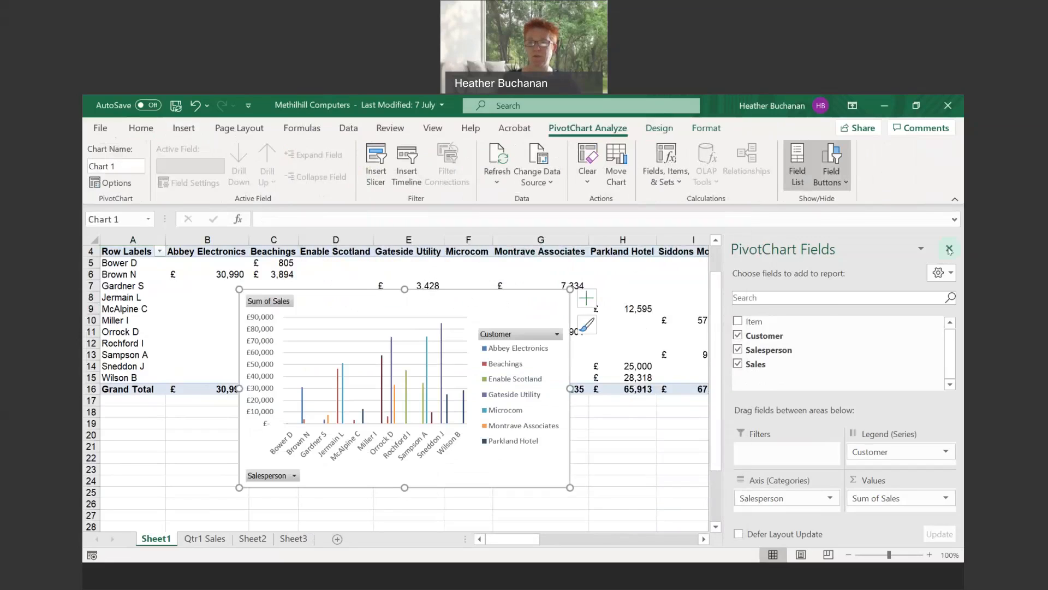
- Close the PivotChart field list and move the chart below the PivotTable's grand total row
{"action": "left_click", "coordinate": [949, 250]}
{"action": "left_click_drag", "start_coordinate": [416, 337], "coordinate": [307, 450]}
{"action": "scroll", "coordinate": [627, 431], "scroll_direction": "down", "scroll_amount": 3}
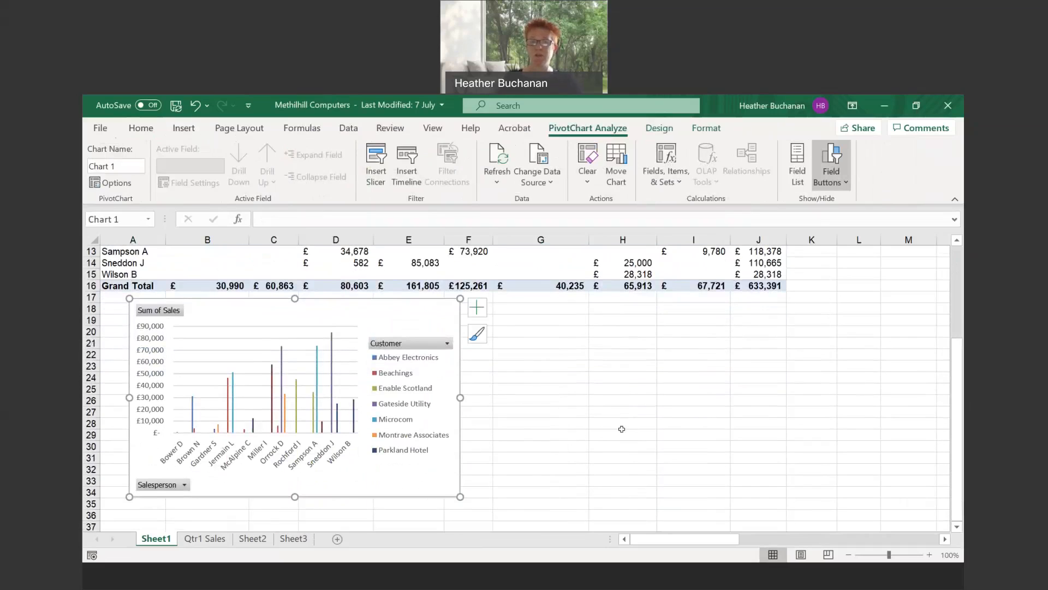
- Filter the PivotChart's Salesperson field to show only the first three salespeople in the list
{"action": "left_click", "coordinate": [184, 486]}
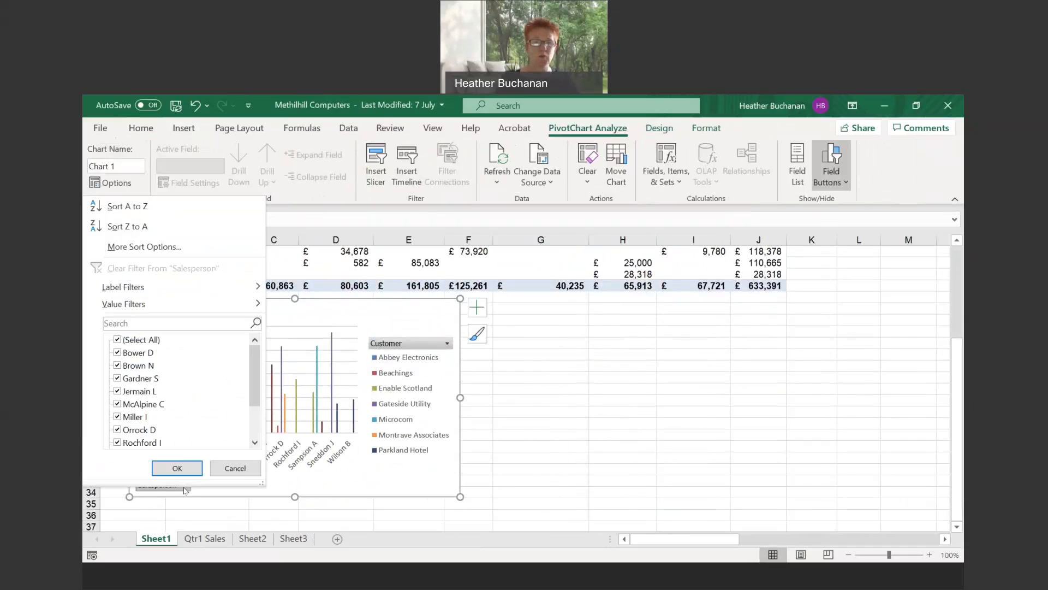
{"action": "left_click", "coordinate": [117, 339]}
{"action": "left_click", "coordinate": [117, 352]}
{"action": "left_click", "coordinate": [117, 365]}
{"action": "left_click", "coordinate": [116, 378]}
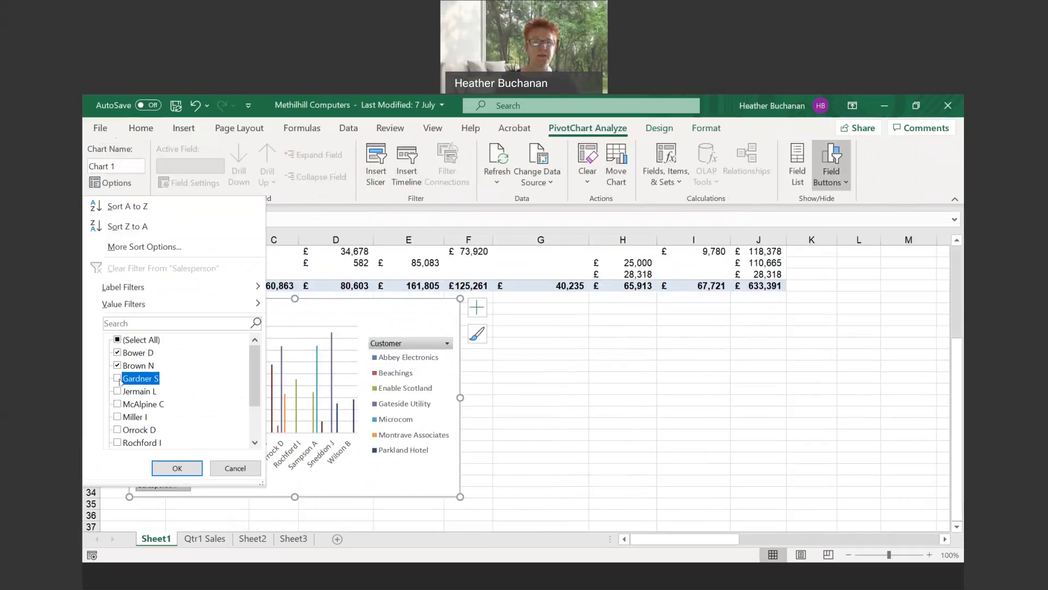
{"action": "left_click", "coordinate": [183, 465]}
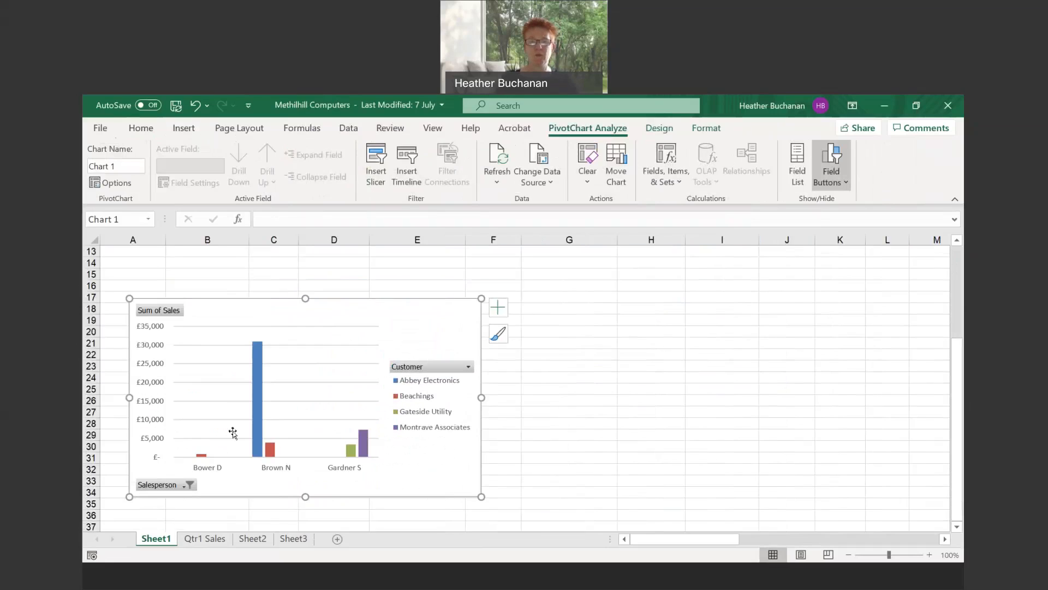
- Restore all salespeople in the PivotChart's Salesperson filter
{"action": "left_click", "coordinate": [182, 482]}
{"action": "left_click", "coordinate": [117, 337]}
{"action": "left_click", "coordinate": [177, 465]}
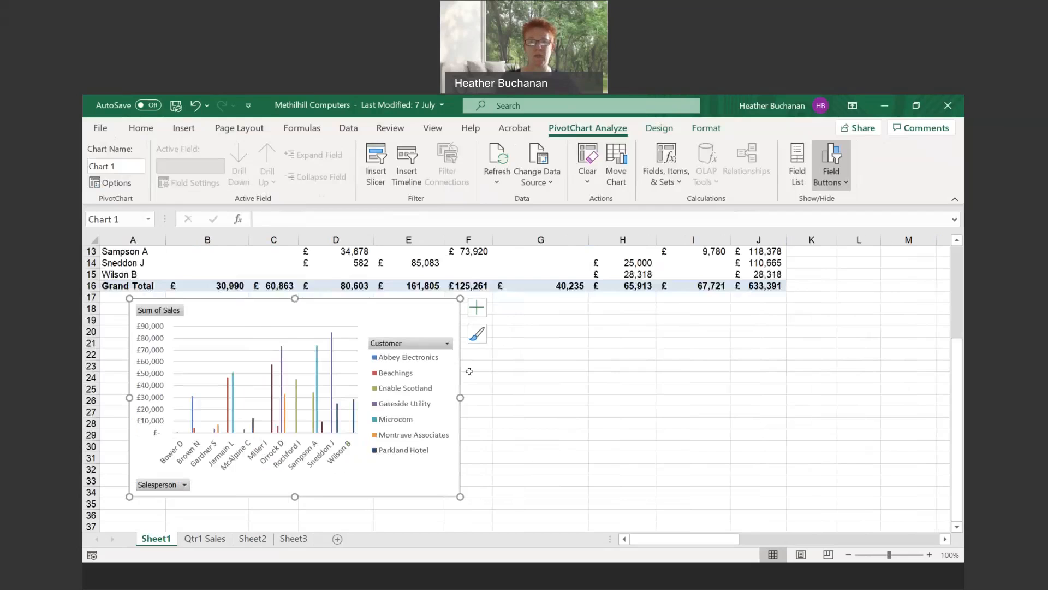
- Filter the PivotChart's Customer field to show only Beachings, Enable Scotland and Gateside Utility
{"action": "left_click", "coordinate": [448, 344]}
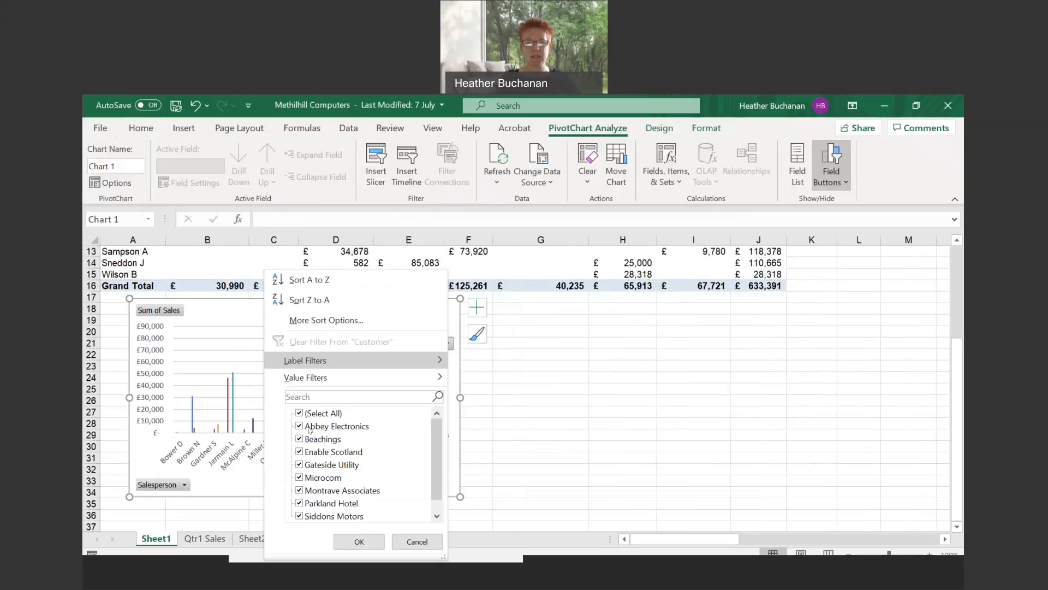
{"action": "left_click", "coordinate": [299, 413]}
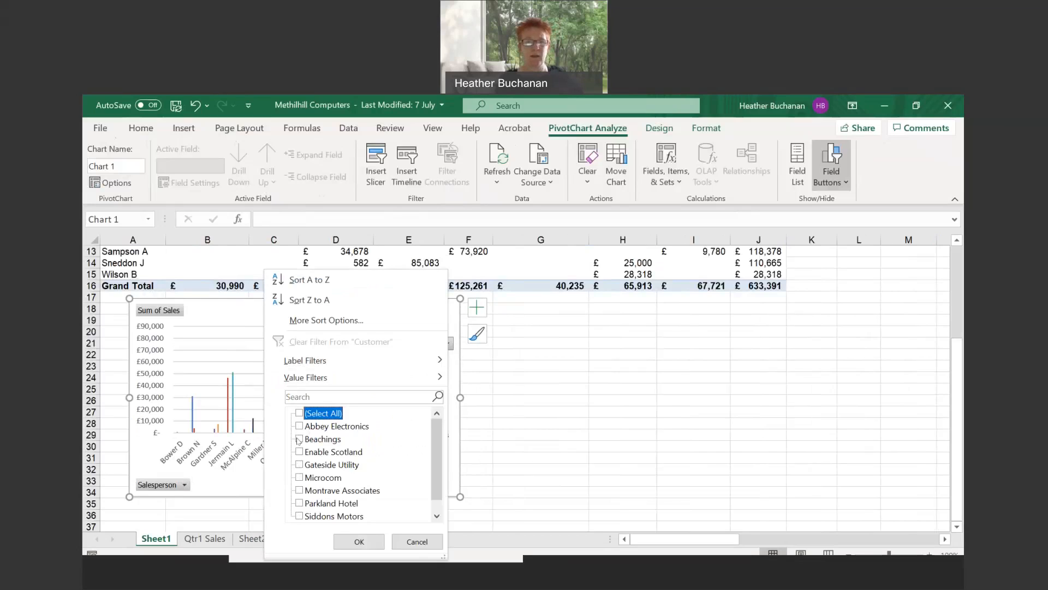
{"action": "left_click", "coordinate": [300, 438]}
{"action": "left_click", "coordinate": [299, 464]}
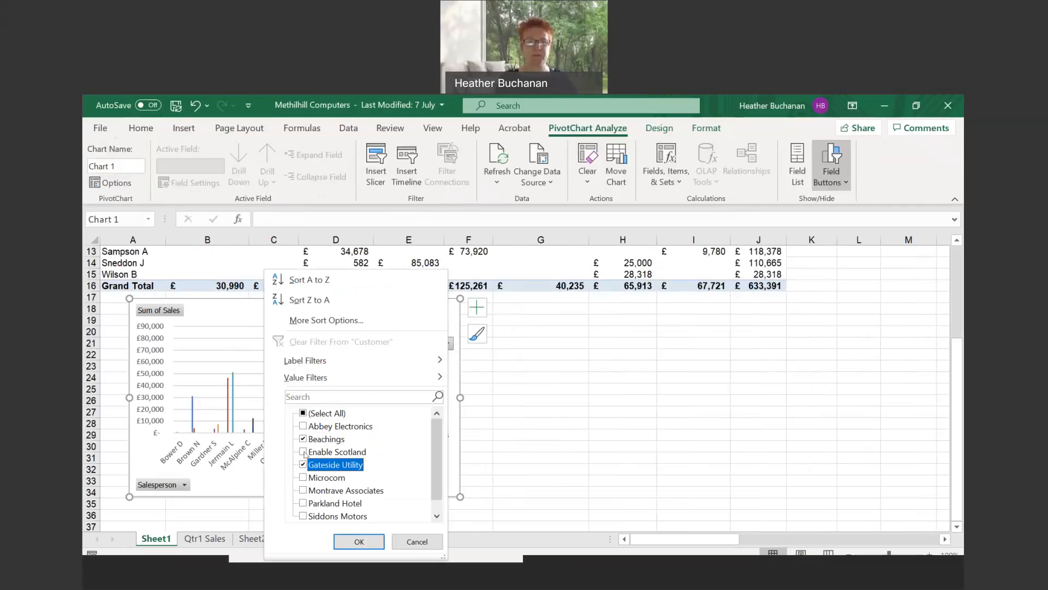
{"action": "left_click", "coordinate": [303, 451]}
{"action": "left_click", "coordinate": [358, 541]}
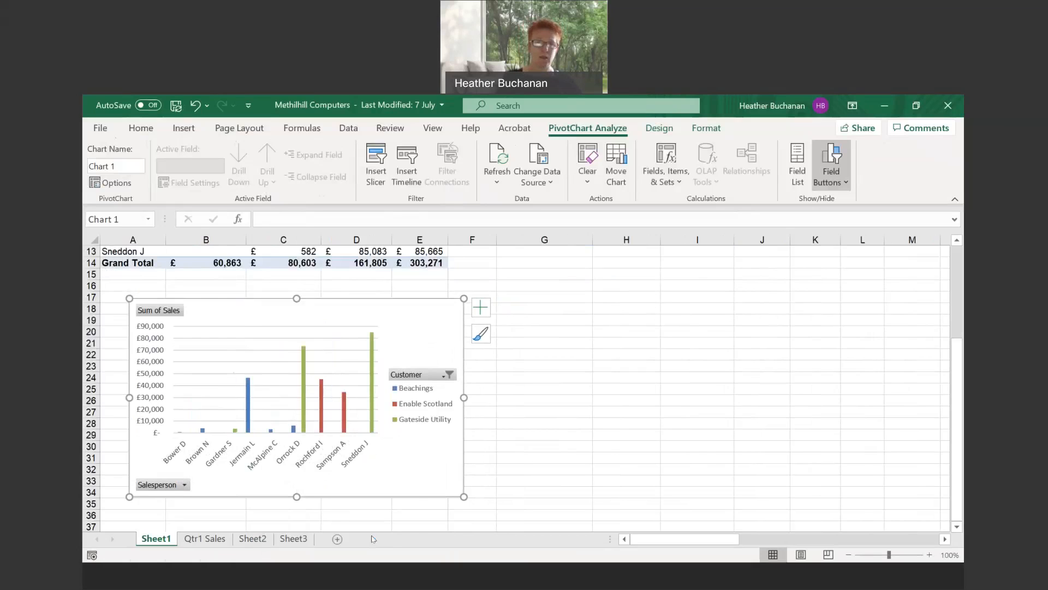
- Delete the PivotChart from Sheet1, keeping the PivotTable
{"action": "scroll", "coordinate": [662, 429], "scroll_direction": "up", "scroll_amount": 3}
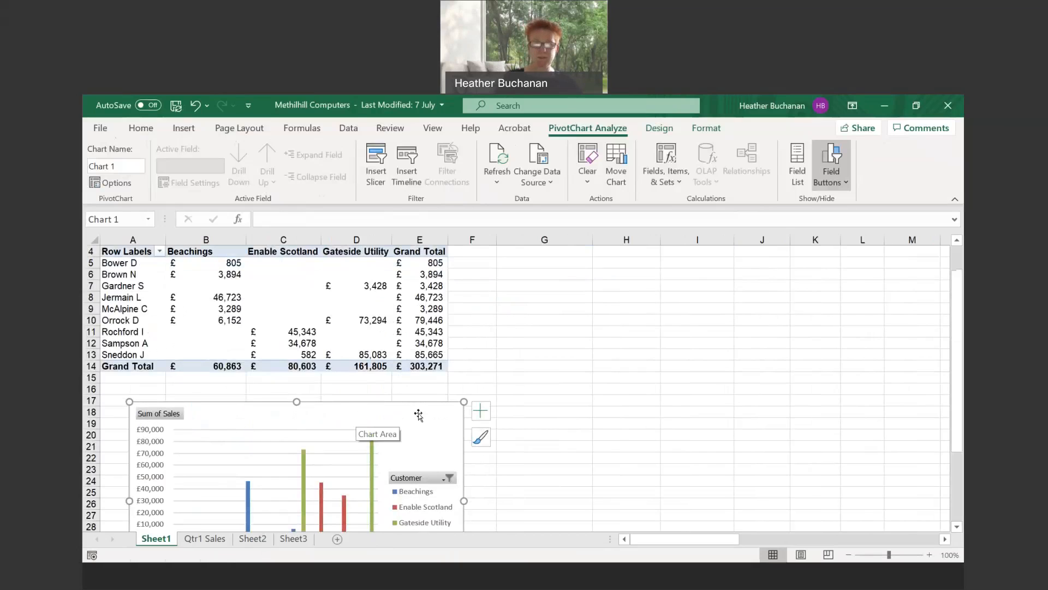
{"action": "key", "text": "Delete"}
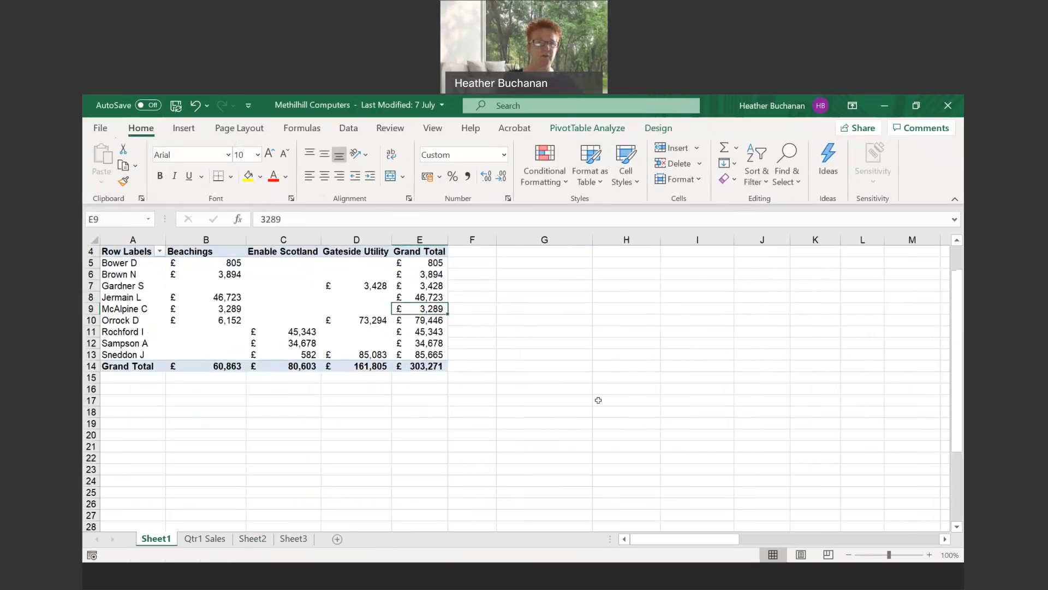
{"action": "scroll", "coordinate": [599, 400], "scroll_direction": "up", "scroll_amount": 1}
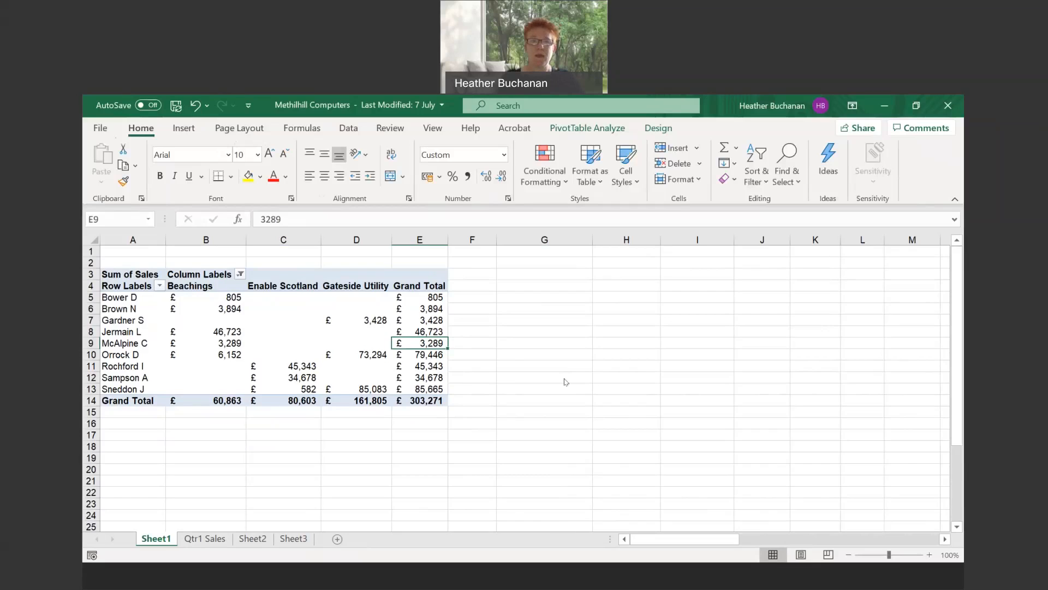
- Apply a grey Medium PivotTable style with solid grey header rows to the PivotTable
{"action": "left_click", "coordinate": [265, 318]}
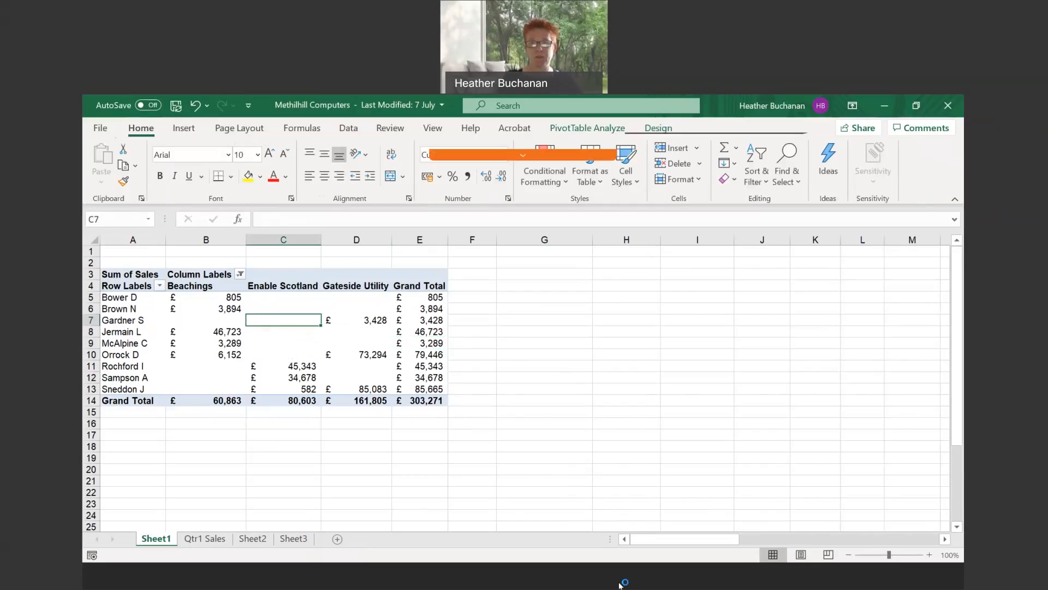
{"action": "left_click", "coordinate": [658, 127]}
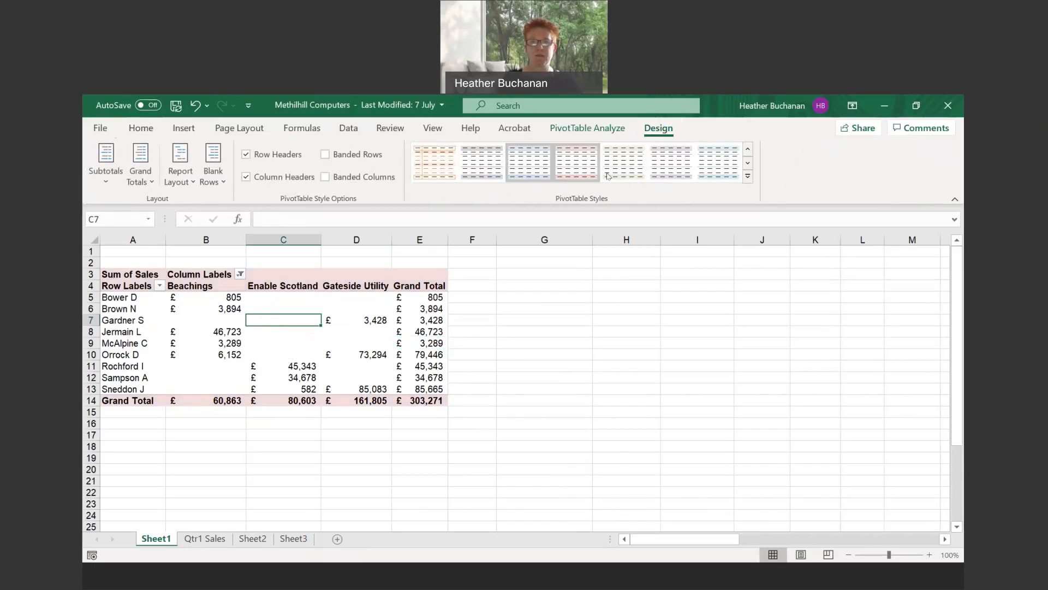
{"action": "left_click", "coordinate": [747, 175]}
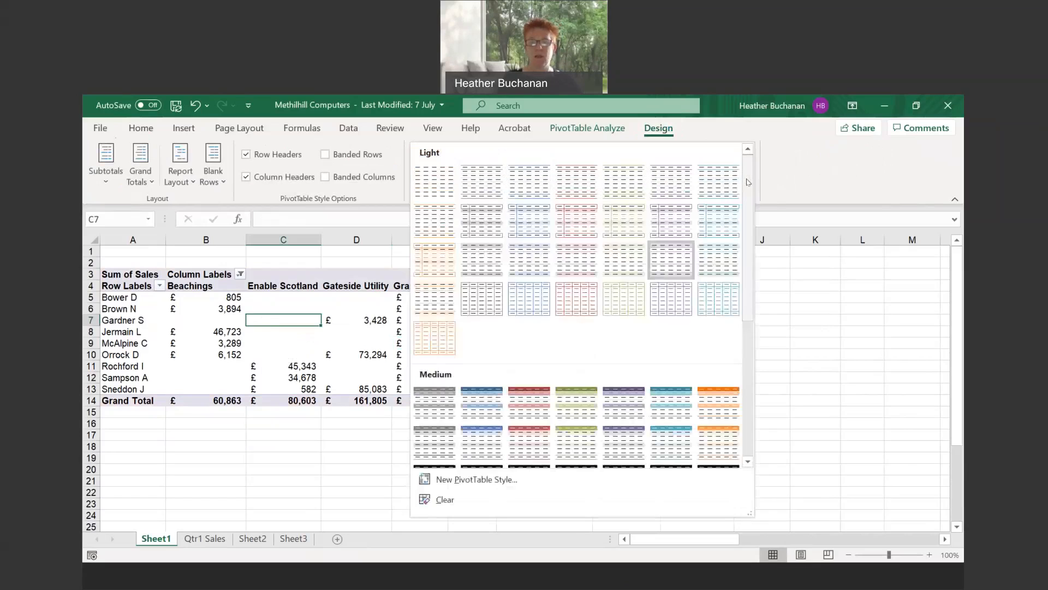
{"action": "scroll", "coordinate": [649, 368], "scroll_direction": "down", "scroll_amount": 6}
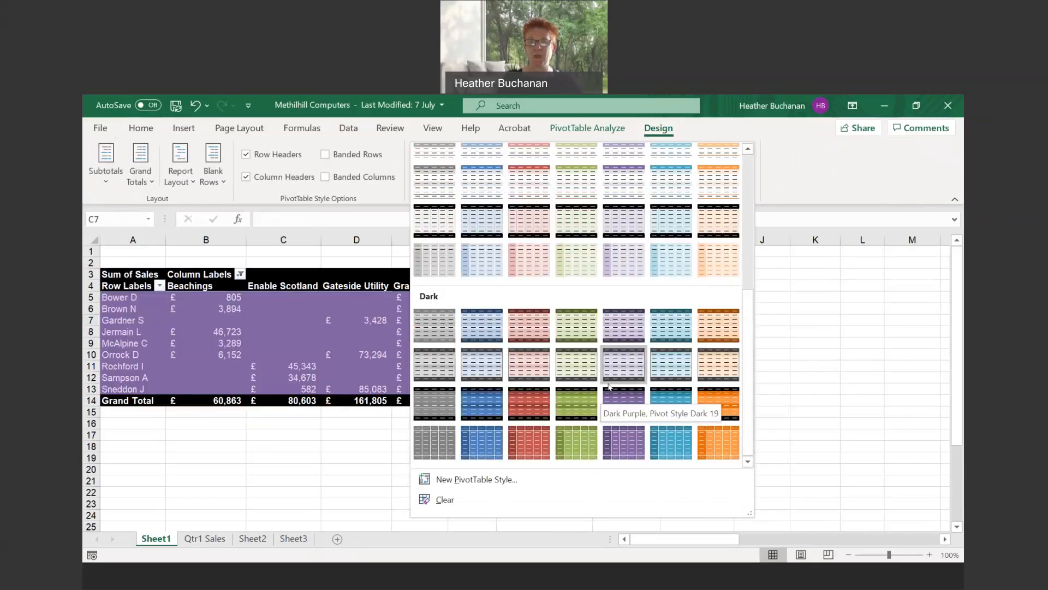
{"action": "left_click", "coordinate": [435, 152]}
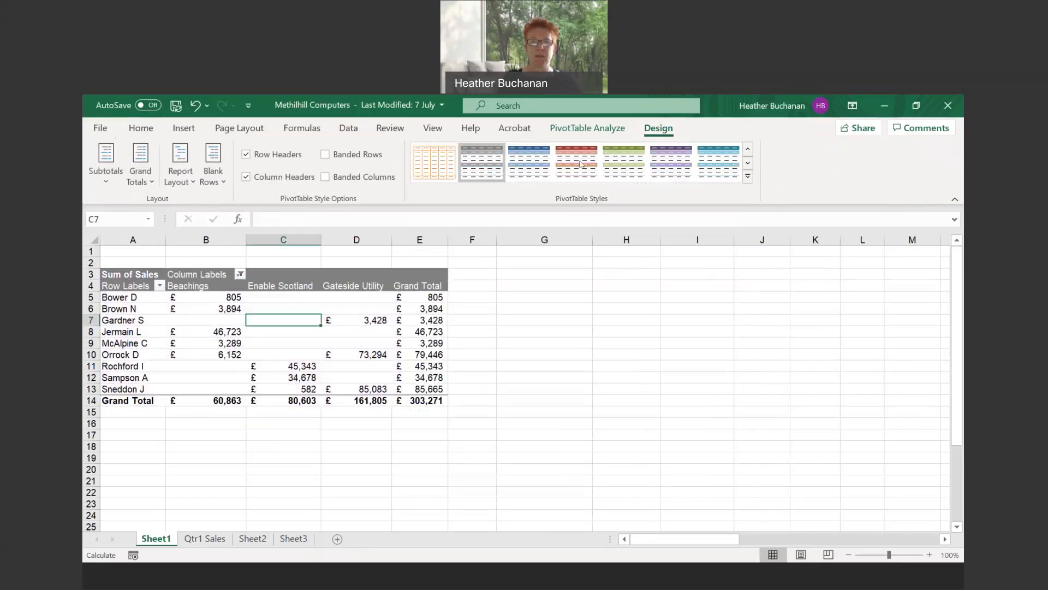
- Restore all customers in the PivotTable's column label filter
{"action": "left_click", "coordinate": [578, 131]}
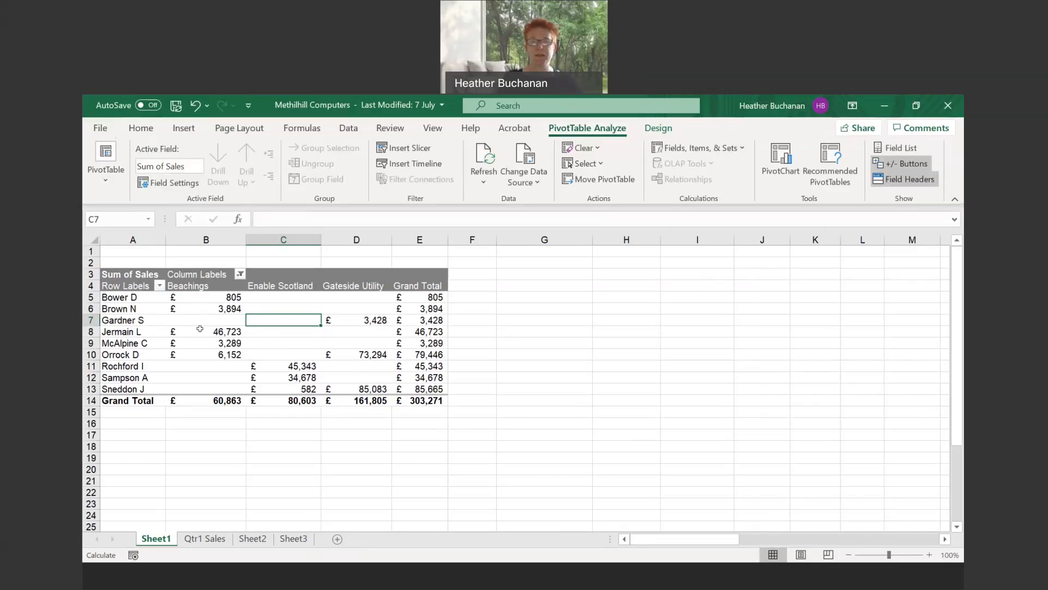
{"action": "mouse_move", "coordinate": [203, 322]}
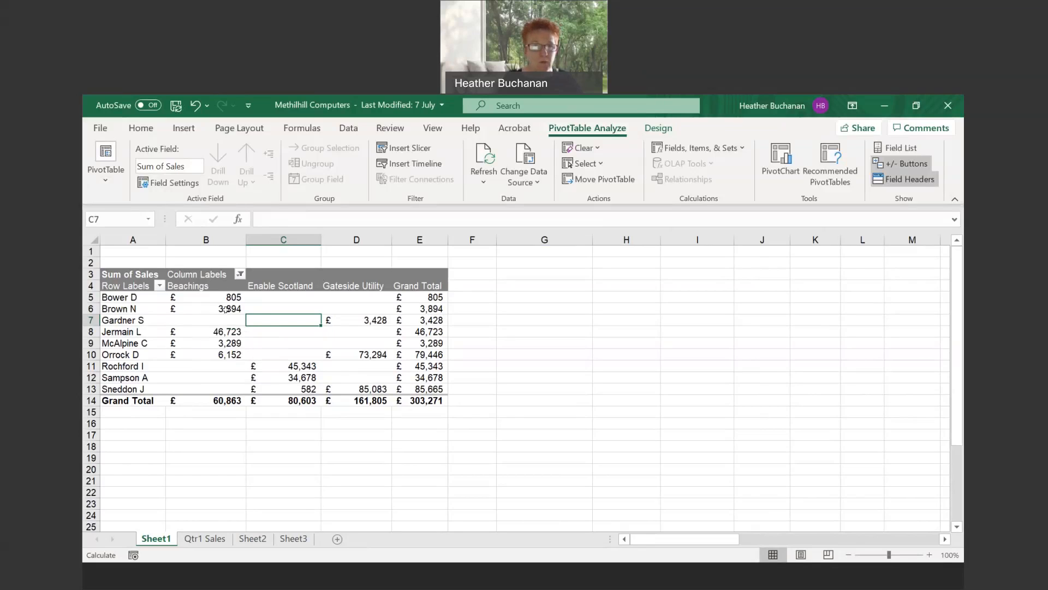
{"action": "left_click", "coordinate": [241, 274]}
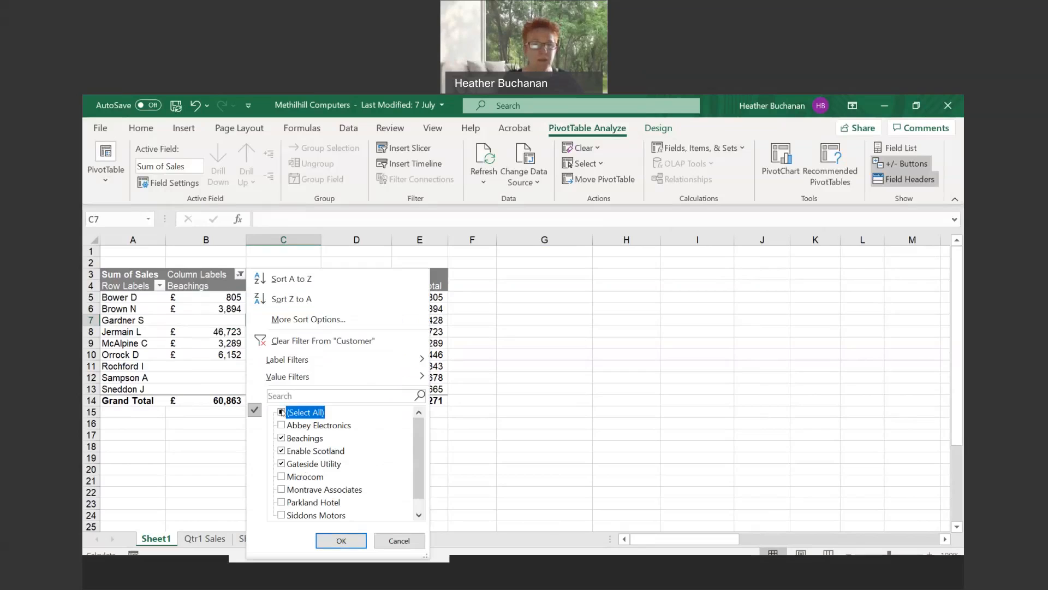
{"action": "left_click", "coordinate": [340, 539]}
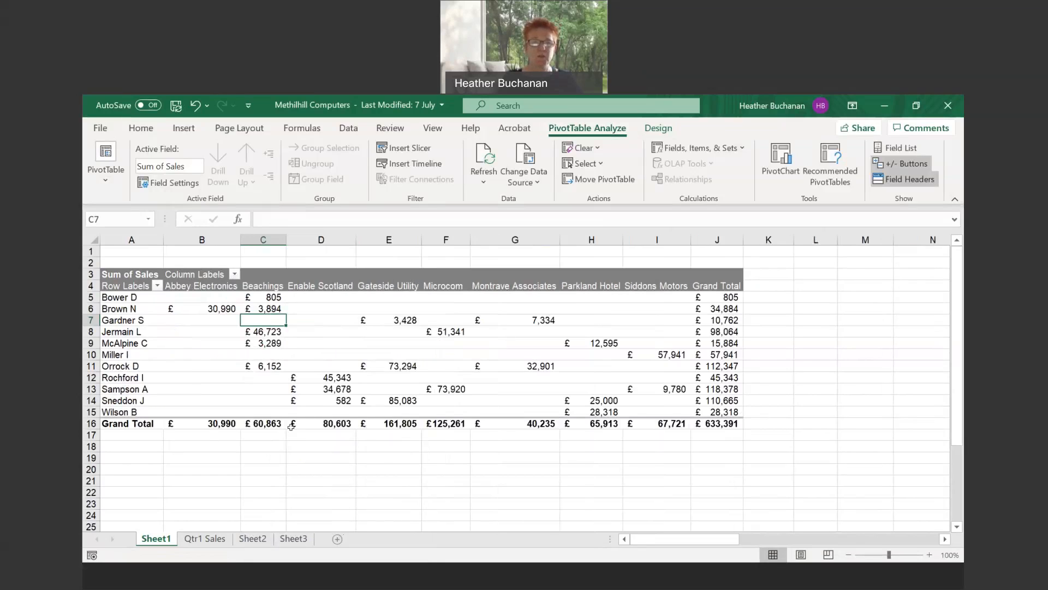
- Change the PivotTable's value field settings to summarize Sales by Max instead of Sum
{"action": "left_click", "coordinate": [196, 421]}
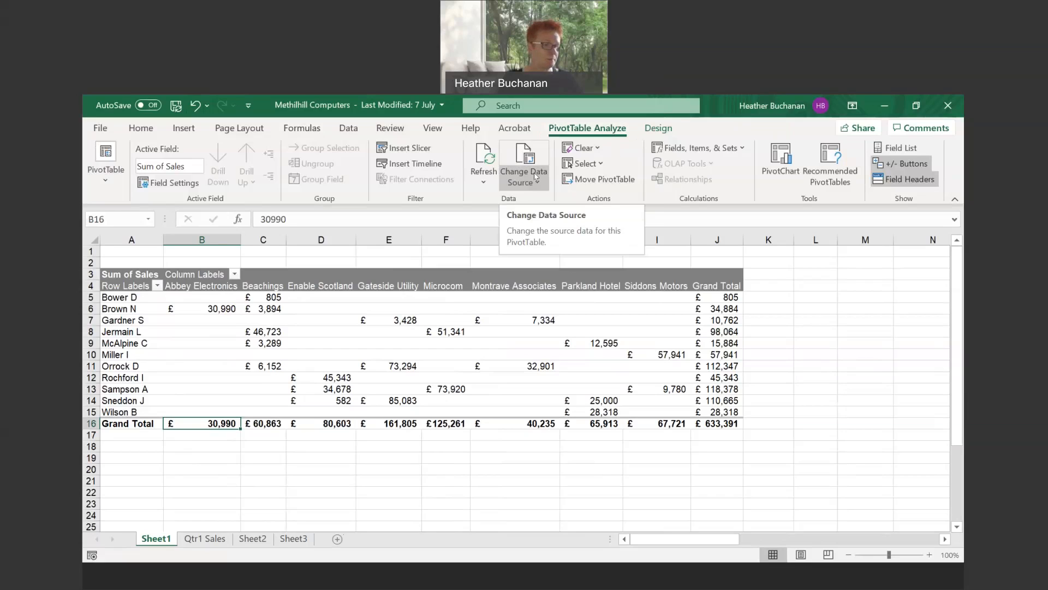
{"action": "left_click", "coordinate": [176, 186]}
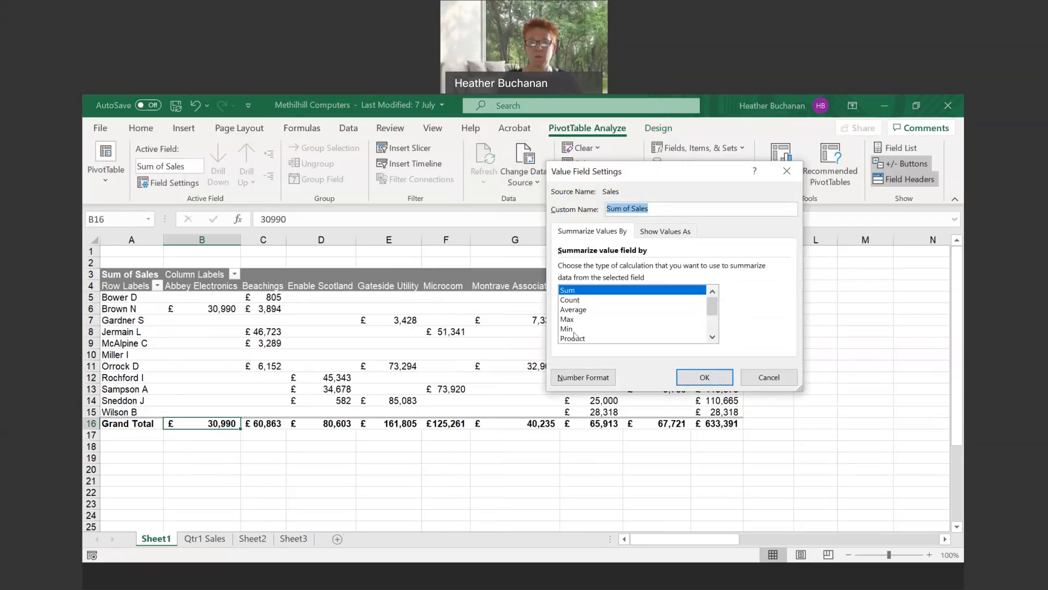
{"action": "left_click", "coordinate": [572, 320]}
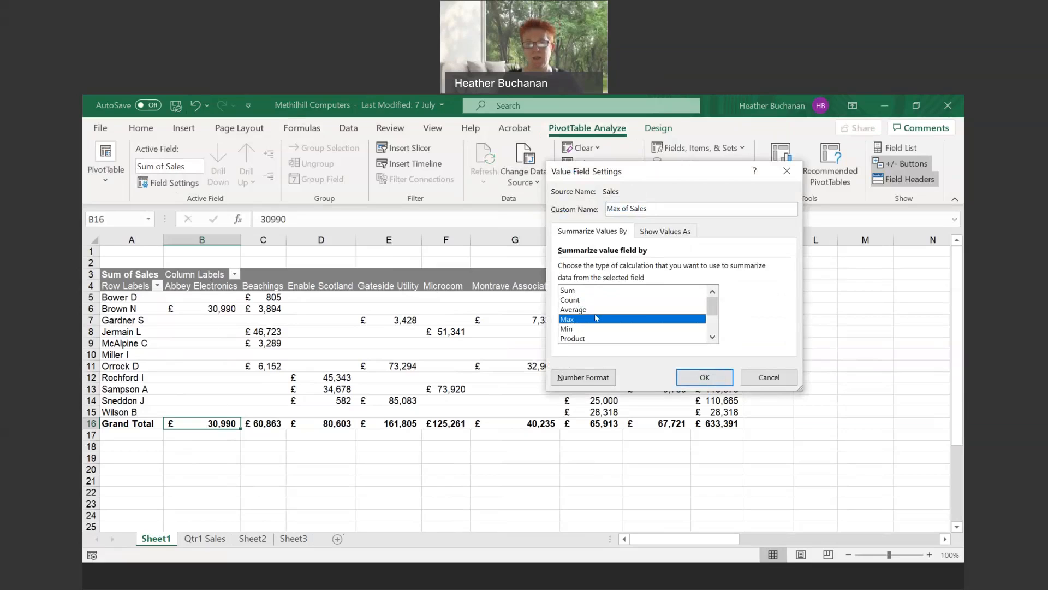
{"action": "left_click", "coordinate": [705, 377]}
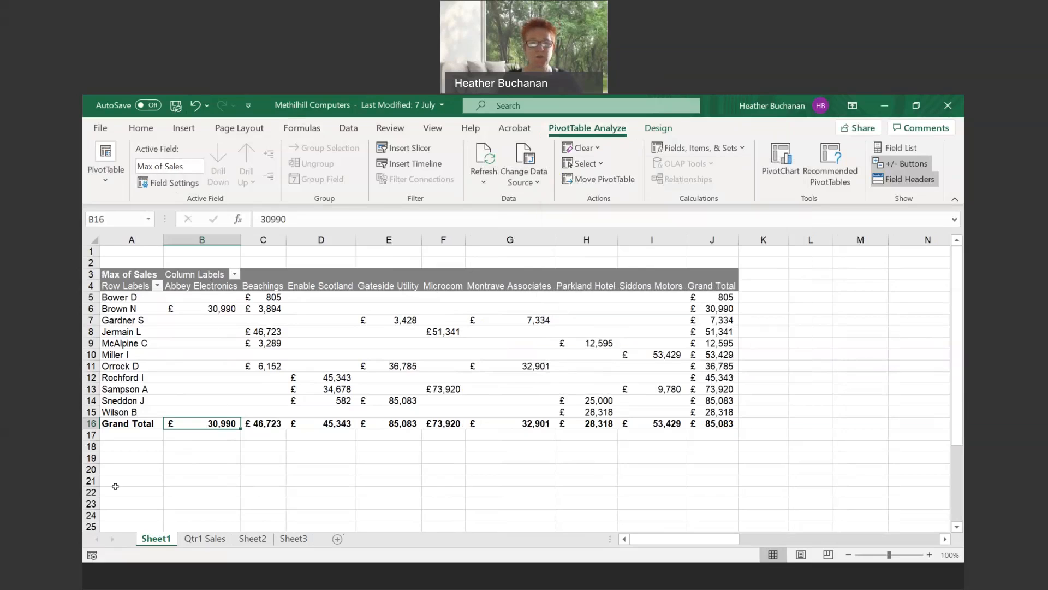
- Examine the maximum sales per salesperson and customer, including the Grand Total row
{"action": "left_click", "coordinate": [404, 367]}
{"action": "left_click", "coordinate": [404, 346]}
{"action": "left_click", "coordinate": [358, 379]}
{"action": "left_click", "coordinate": [217, 421]}
{"action": "mouse_move", "coordinate": [218, 423]}
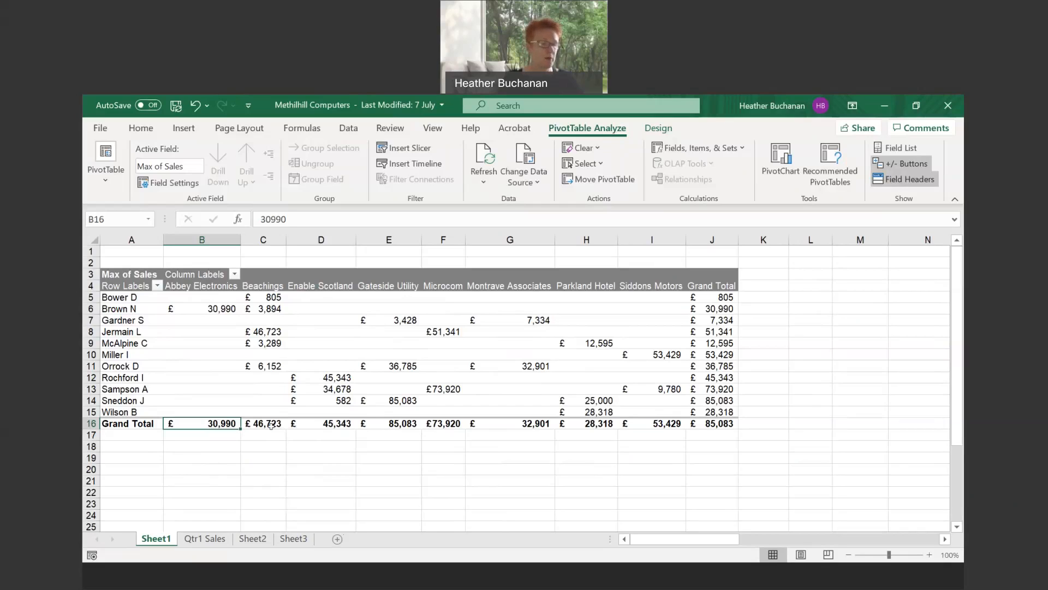
{"action": "mouse_move", "coordinate": [272, 425]}
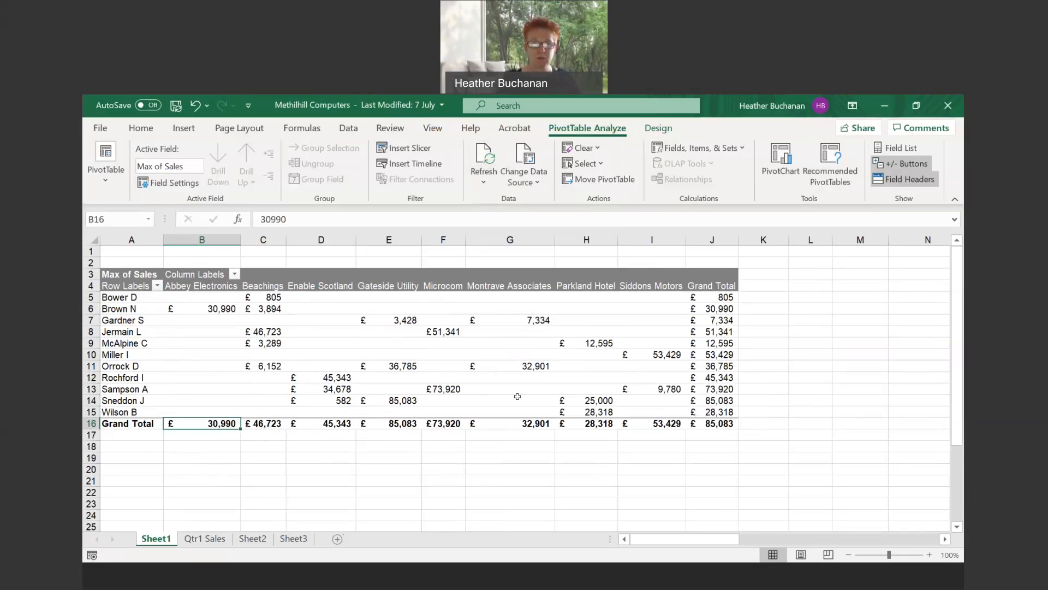
- On the Qtr1 Sales sheet, set the Parkland Hotel scanner sale in cell D6 to 850
{"action": "left_click", "coordinate": [205, 538]}
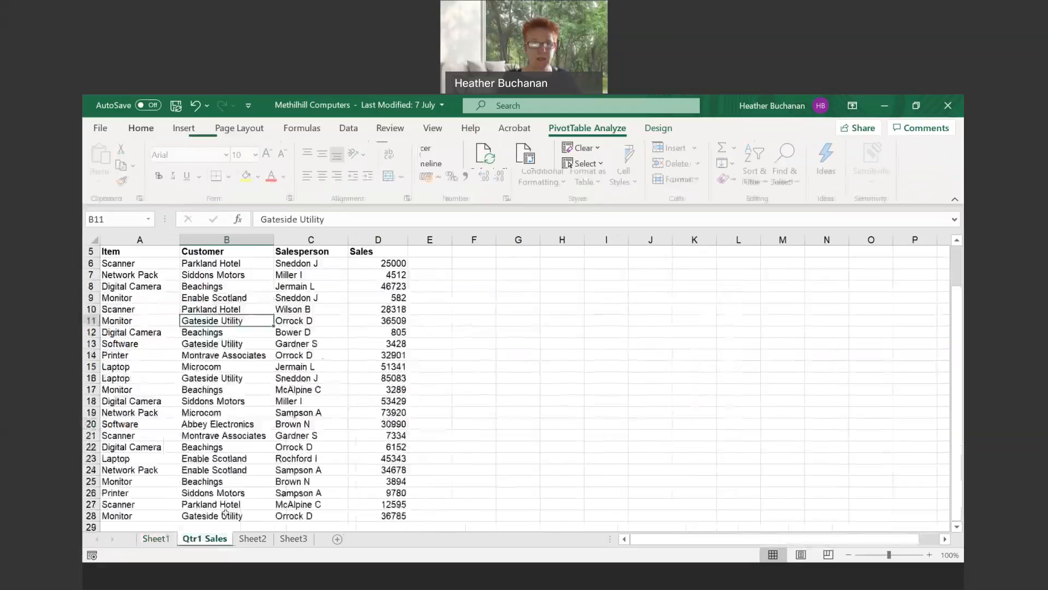
{"action": "left_click", "coordinate": [390, 261]}
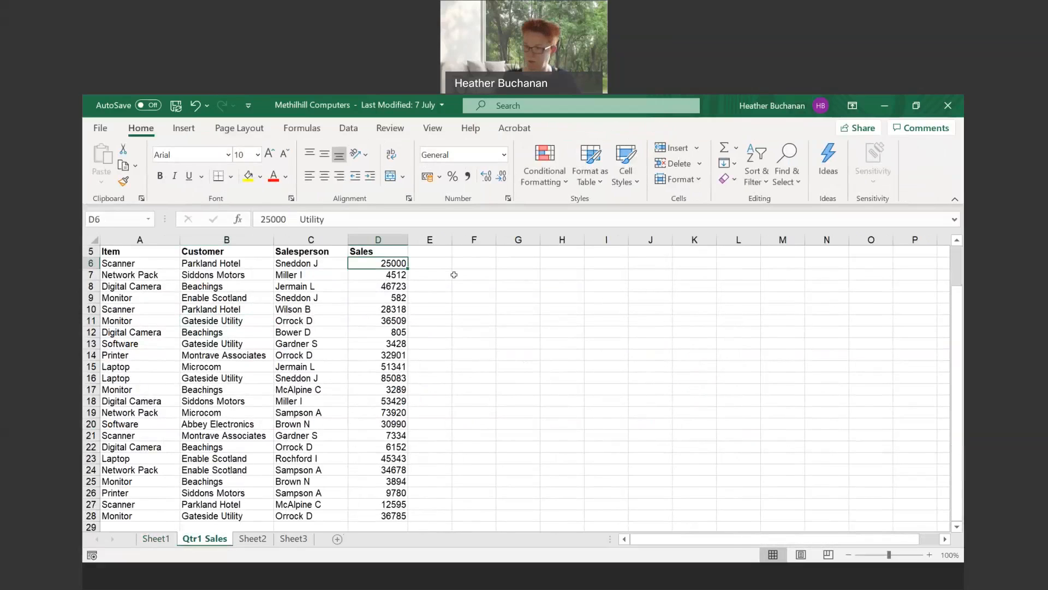
{"action": "type", "text": "850"}
{"action": "key", "text": "Return"}
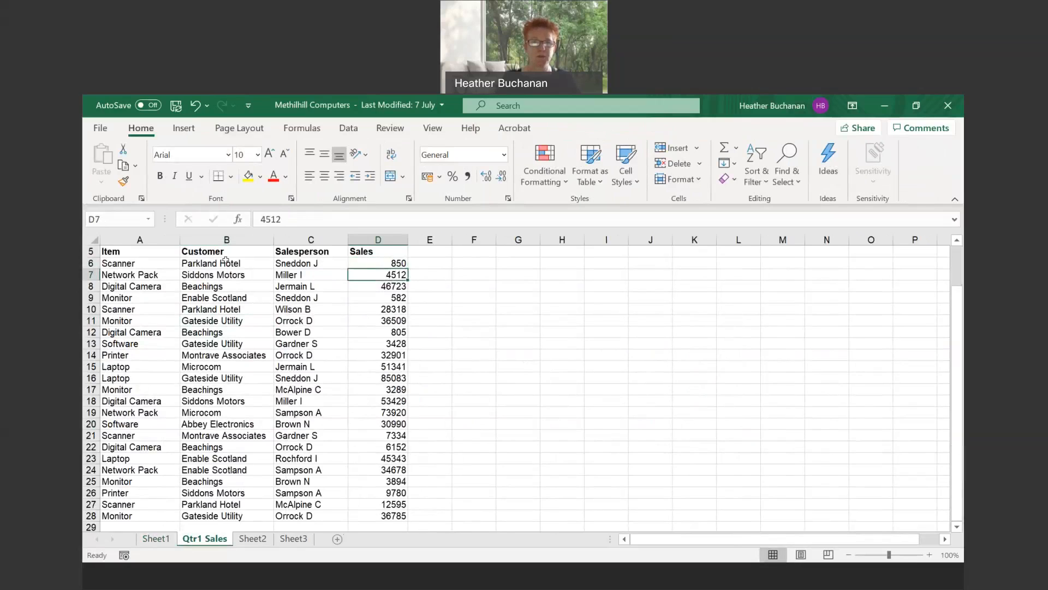
- Return to Sheet1 and refresh the PivotTable to bring in the changed source data
{"action": "left_click", "coordinate": [161, 540]}
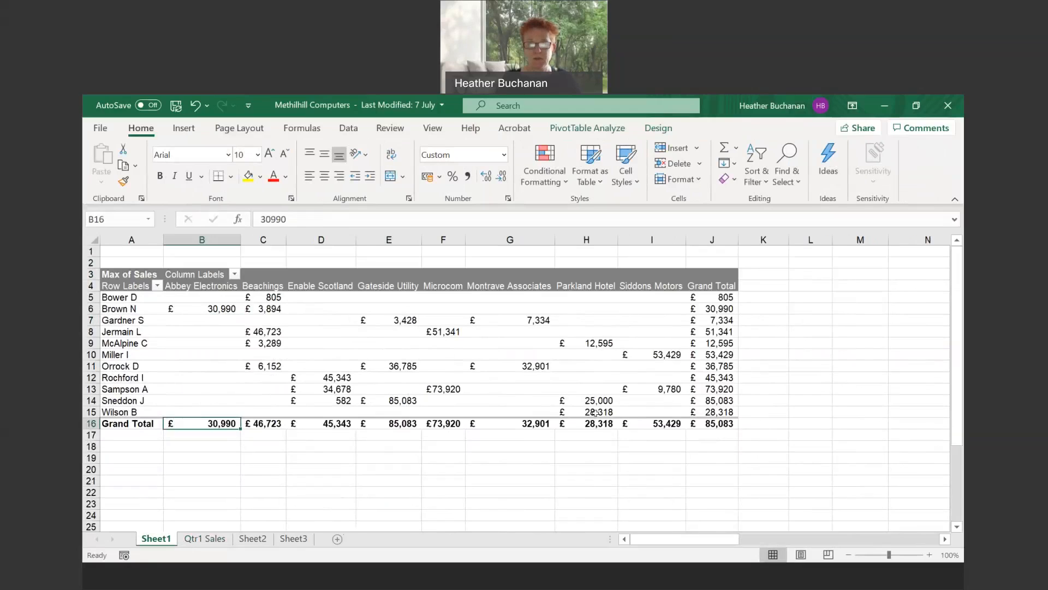
{"action": "mouse_move", "coordinate": [592, 400]}
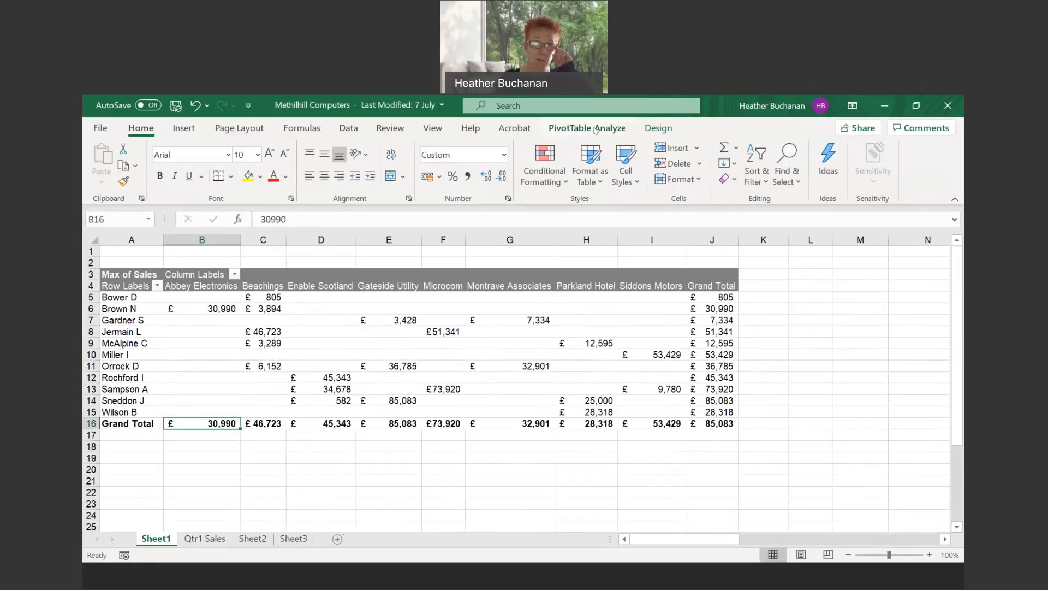
{"action": "left_click", "coordinate": [623, 135]}
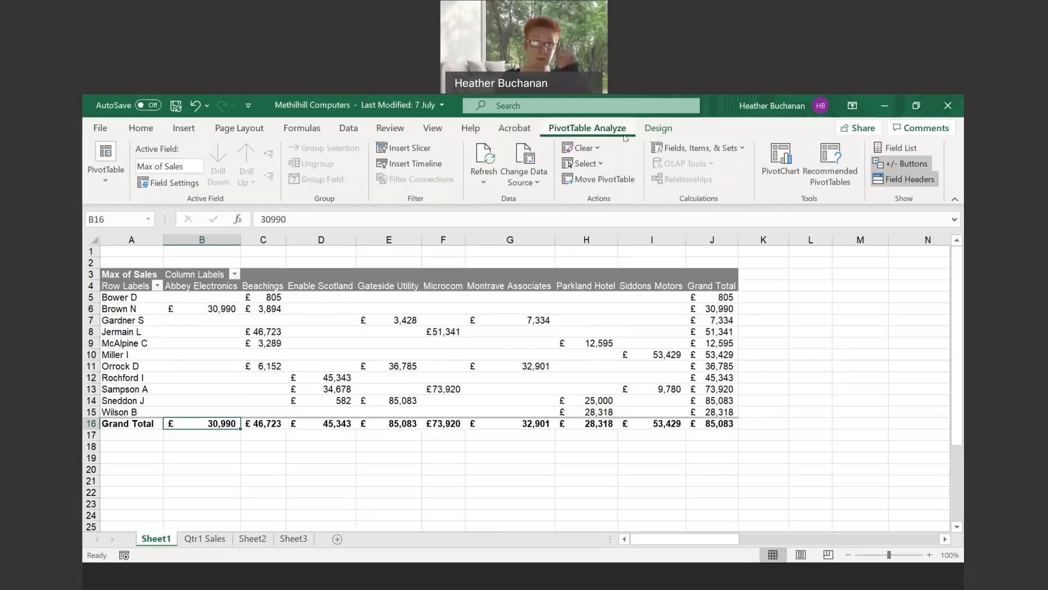
{"action": "left_click", "coordinate": [486, 183]}
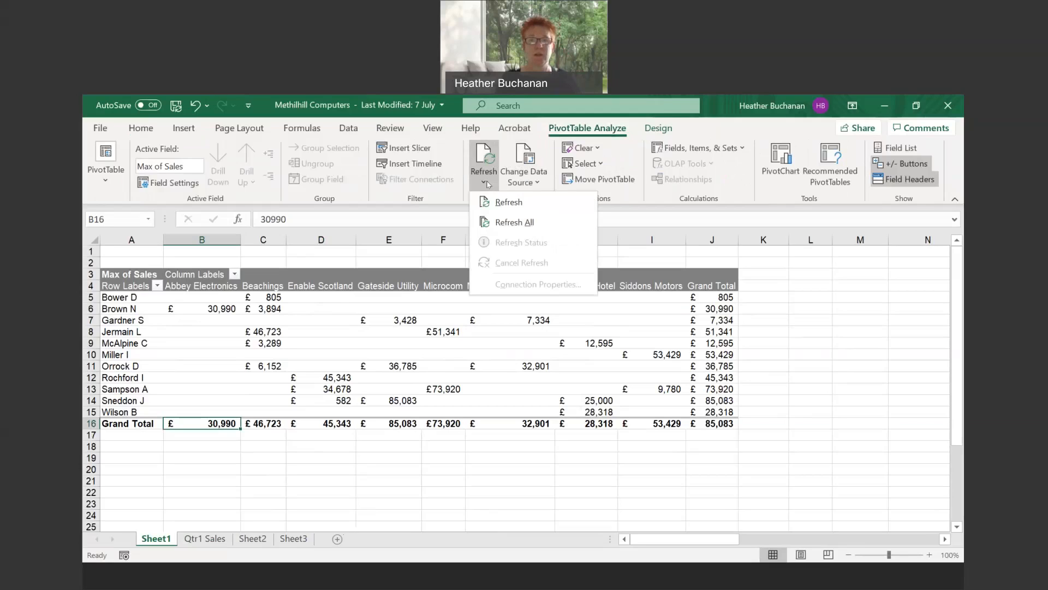
{"action": "left_click", "coordinate": [505, 203]}
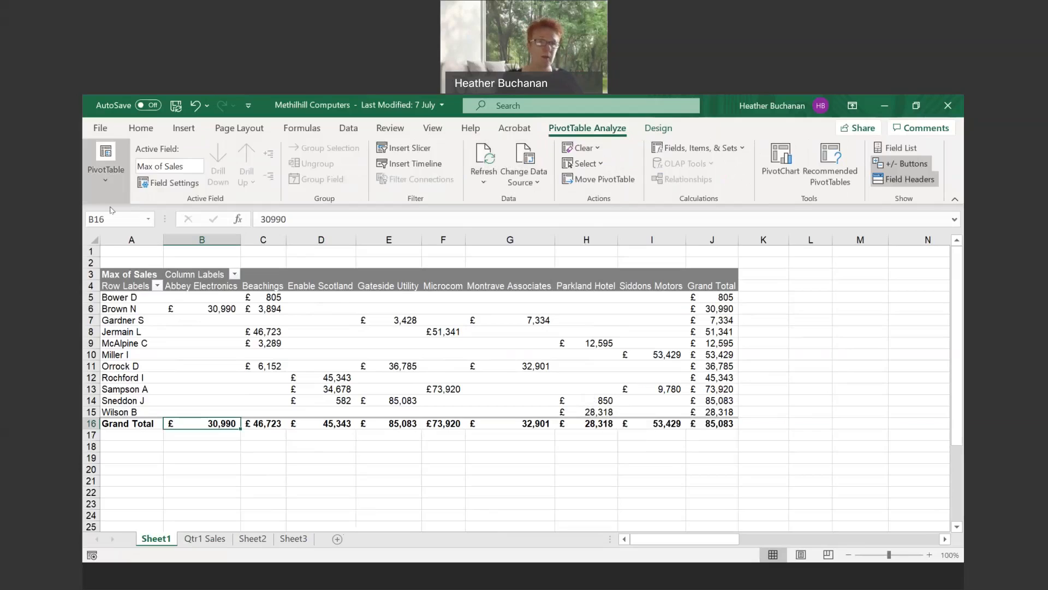
- Examine the data settings in the PivotTable options, including refreshing data when opening the file, and leave without changing them
{"action": "left_click", "coordinate": [113, 185]}
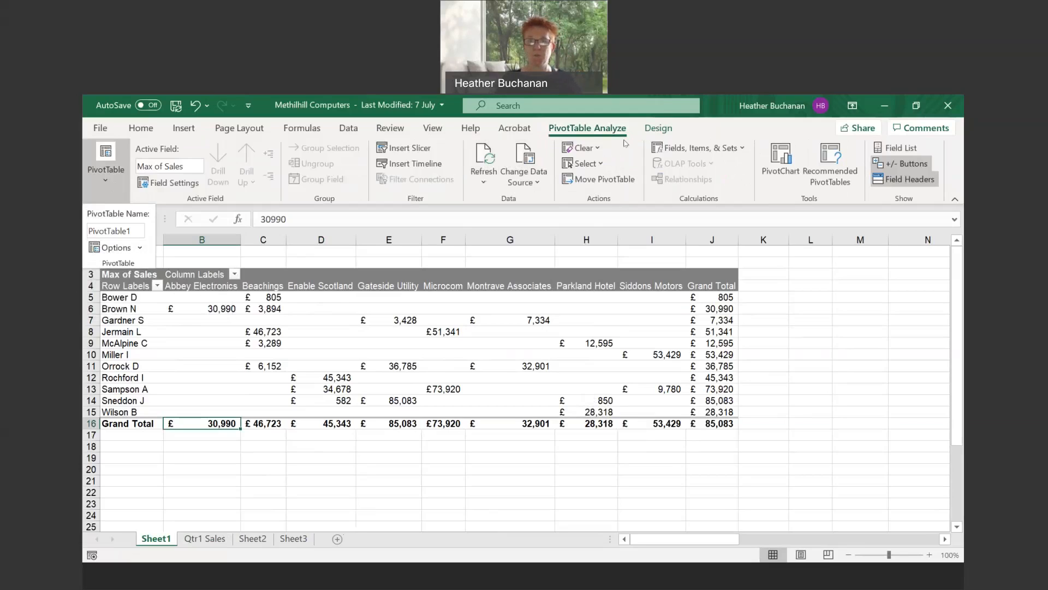
{"action": "left_click", "coordinate": [484, 184]}
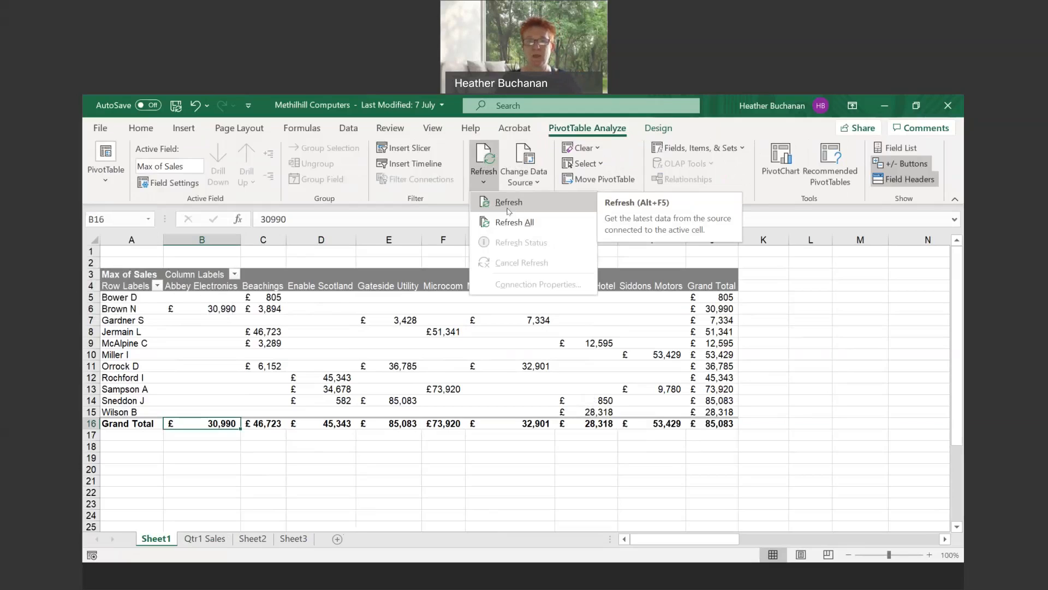
{"action": "left_click", "coordinate": [392, 343]}
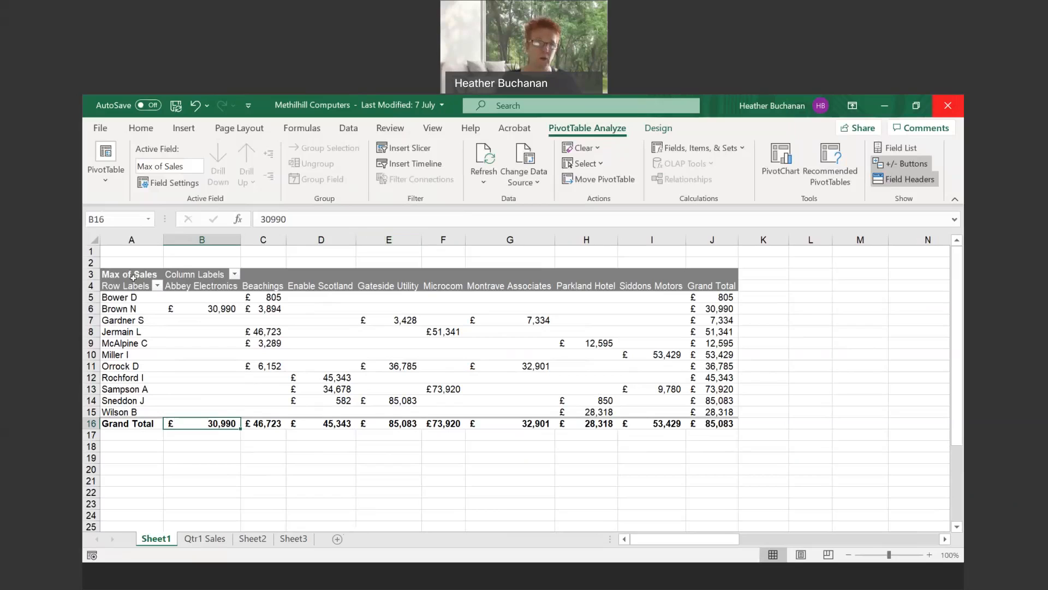
{"action": "left_click", "coordinate": [112, 188]}
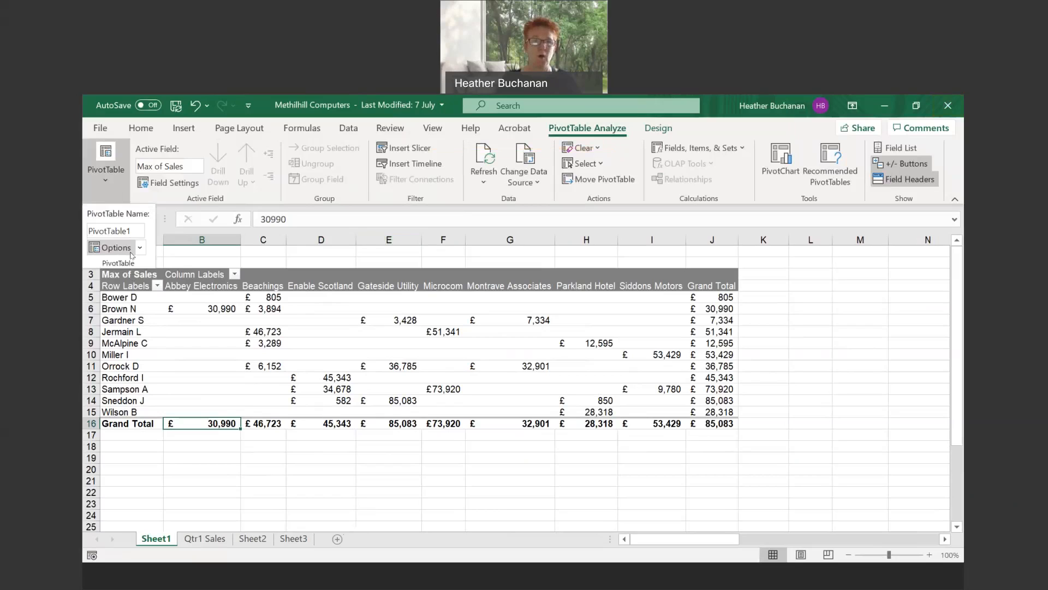
{"action": "left_click", "coordinate": [131, 253]}
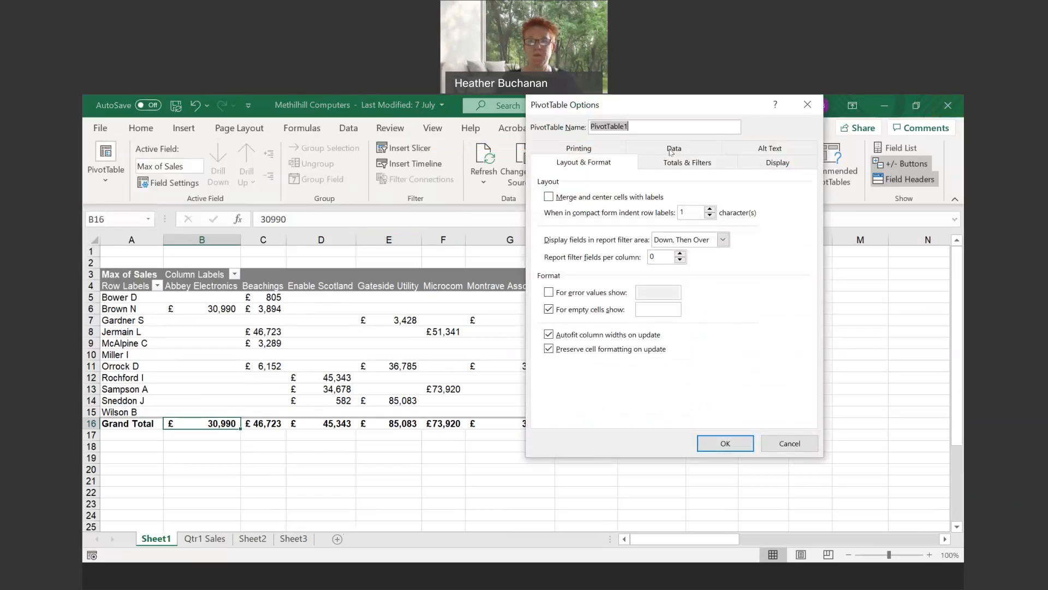
{"action": "left_click", "coordinate": [672, 149]}
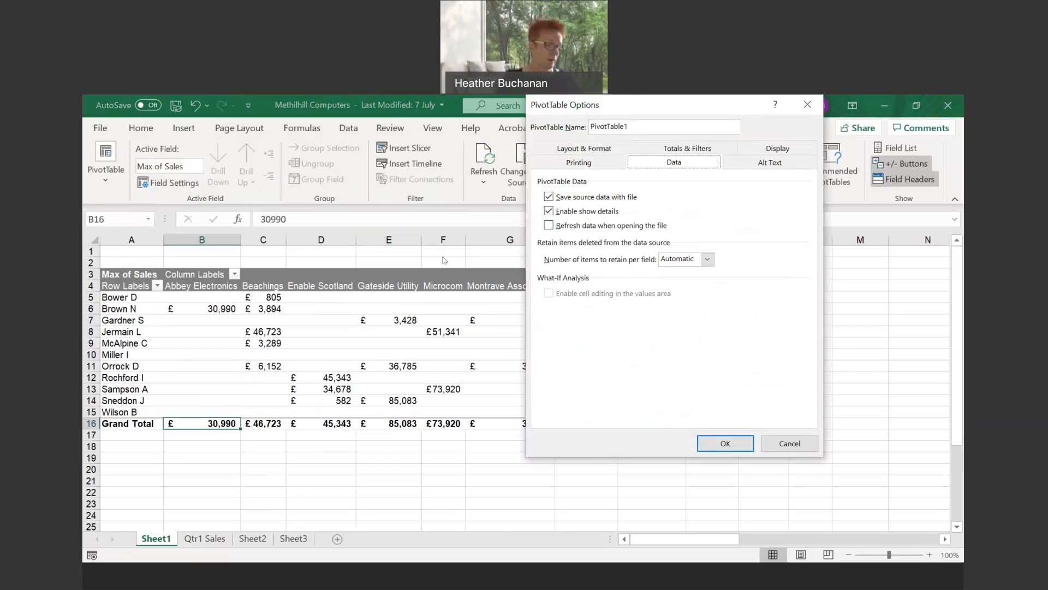
{"action": "left_click", "coordinate": [782, 443]}
- On the Qtr1 Sales sheet, add a record in row 29 with item Sharpener, customer Gateside Utility, the salesperson's name and sales of 3000
{"action": "left_click", "coordinate": [213, 540]}
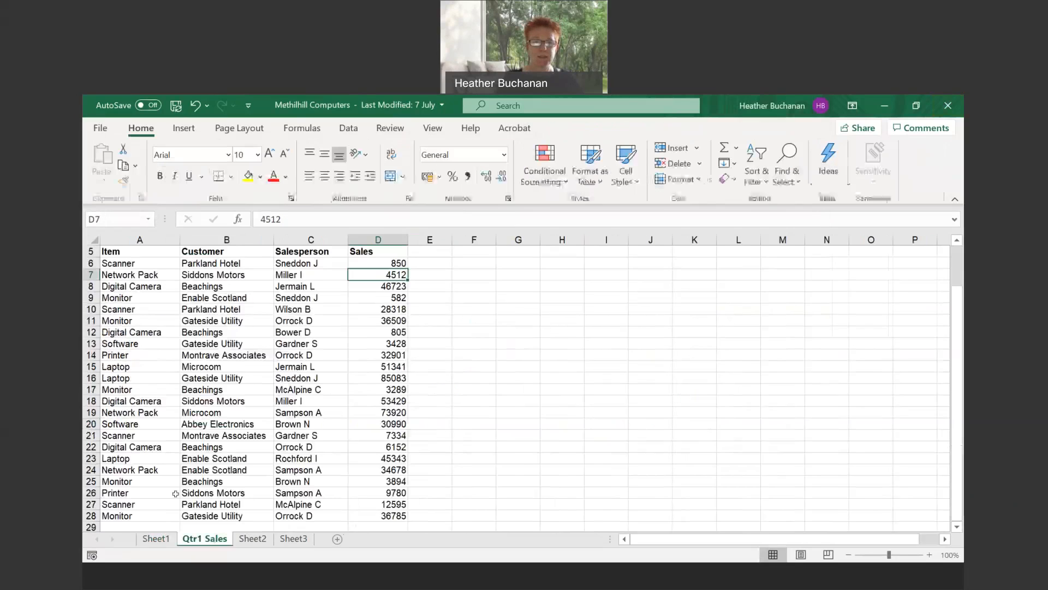
{"action": "scroll", "coordinate": [131, 458], "scroll_direction": "down", "scroll_amount": 3}
{"action": "left_click", "coordinate": [136, 459]}
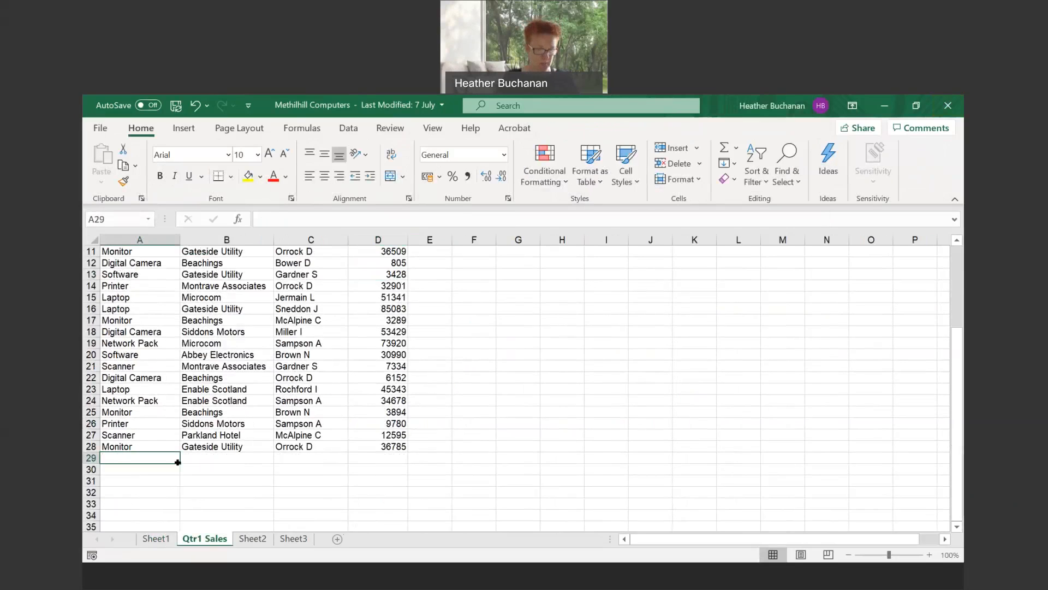
{"action": "type", "text": "Sharpene"}
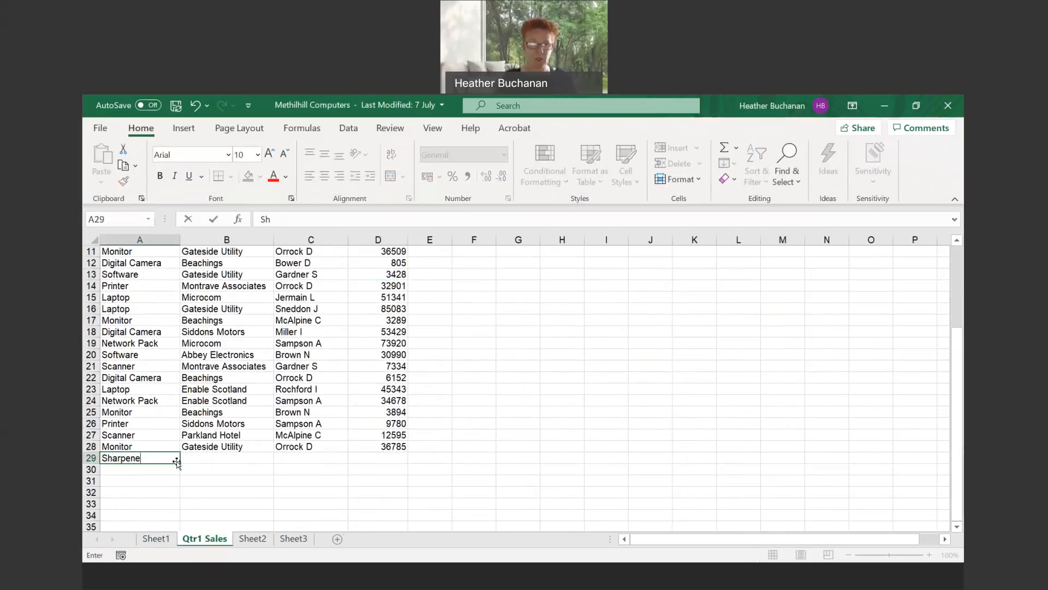
{"action": "type", "text": "r"}
{"action": "key", "text": "Tab"}
{"action": "type", "text": "G"}
{"action": "key", "text": "Tab"}
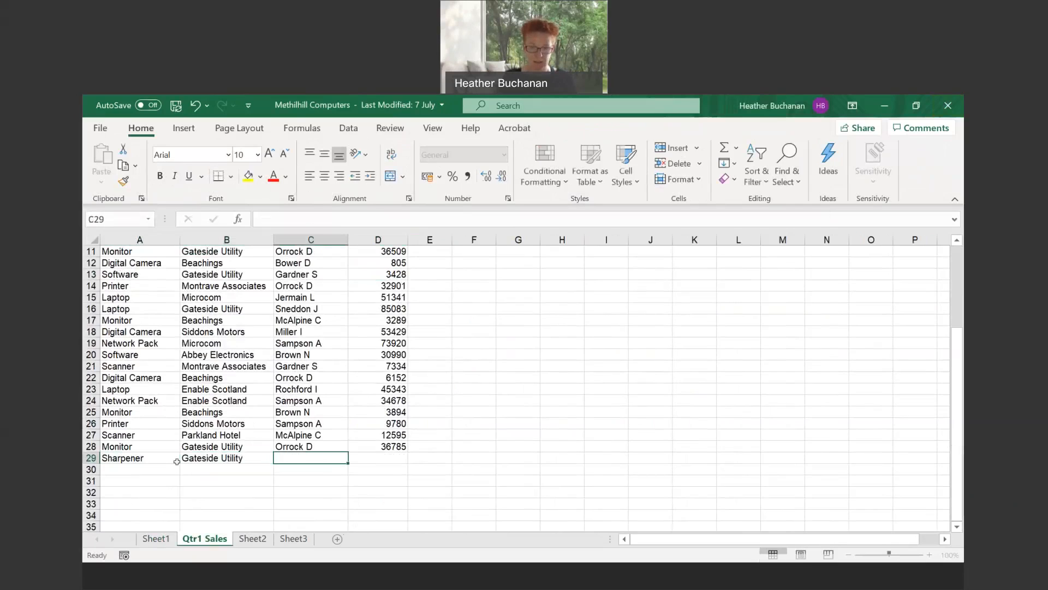
{"action": "type", "text": "Buchanan "}
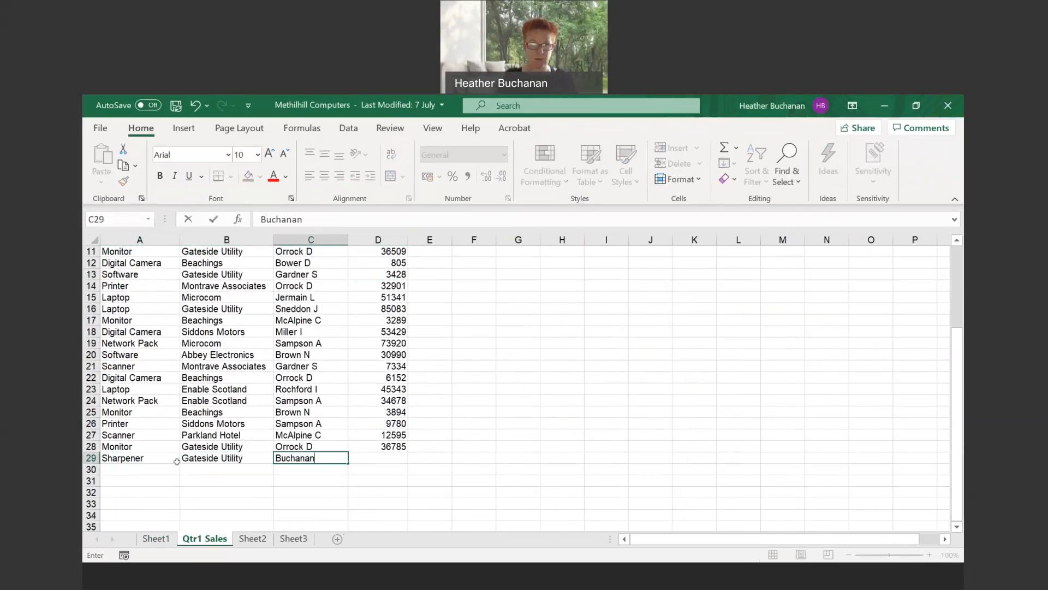
{"action": "type", "text": "H"}
{"action": "key", "text": "Tab"}
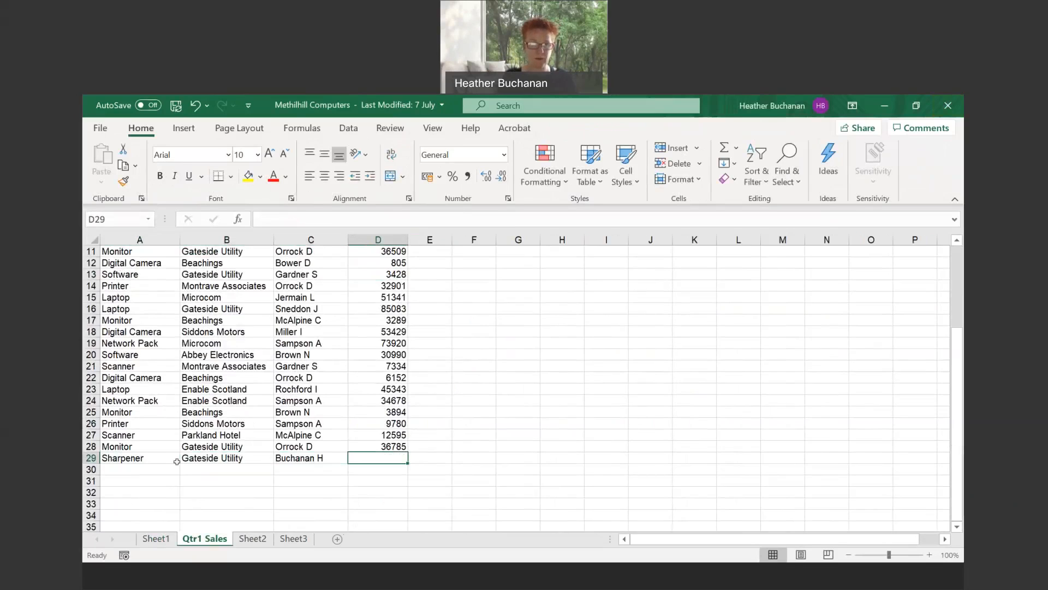
{"action": "type", "text": "3000"}
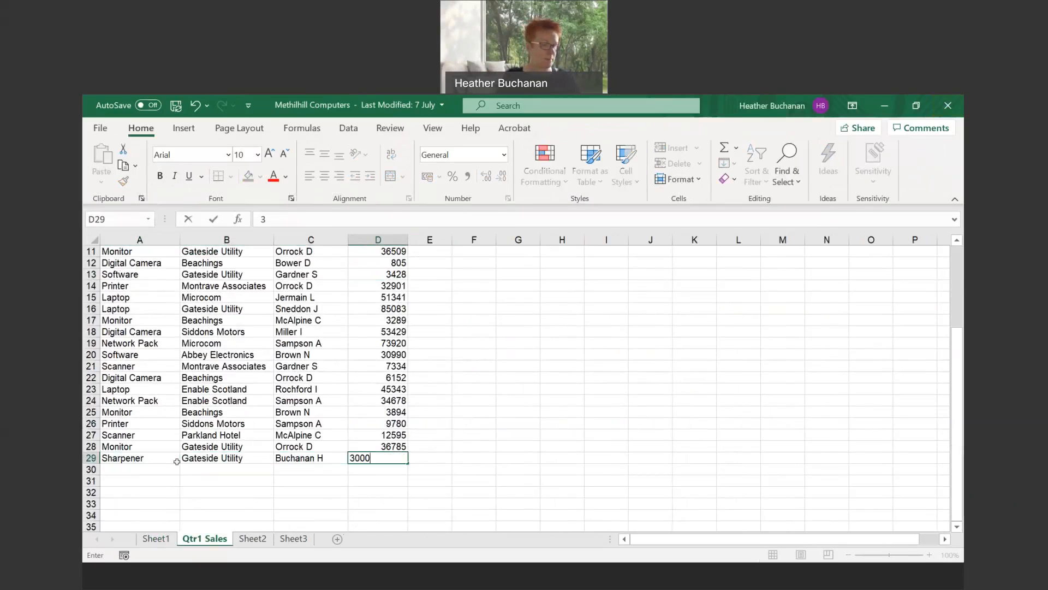
{"action": "key", "text": "Return"}
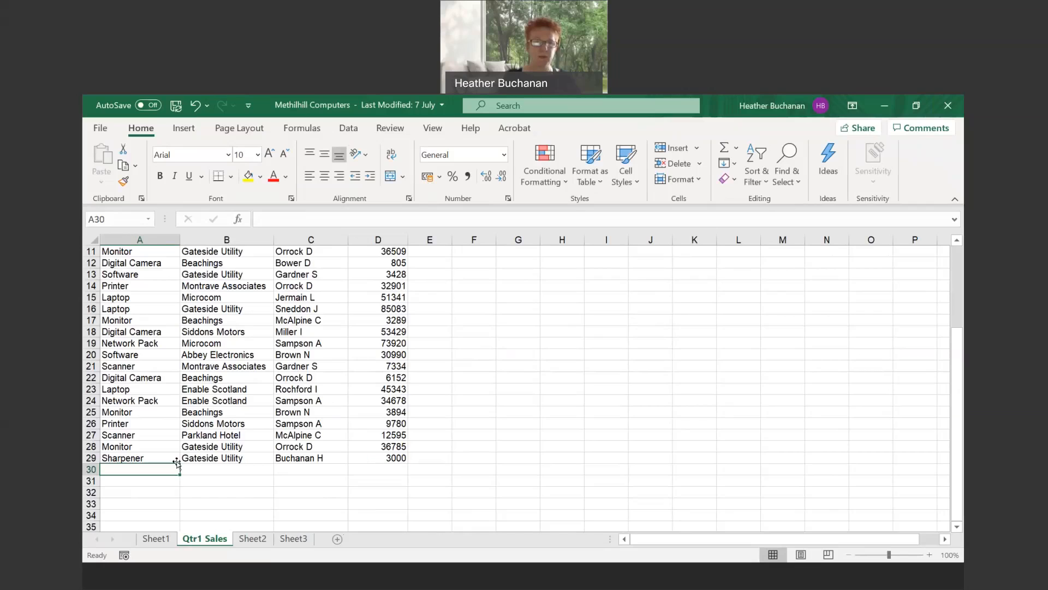
- On Sheet1, change the PivotTable's data source range to 'Qtr1 Sales'!$A$5:$D$29 to include the added row
{"action": "left_click", "coordinate": [155, 538]}
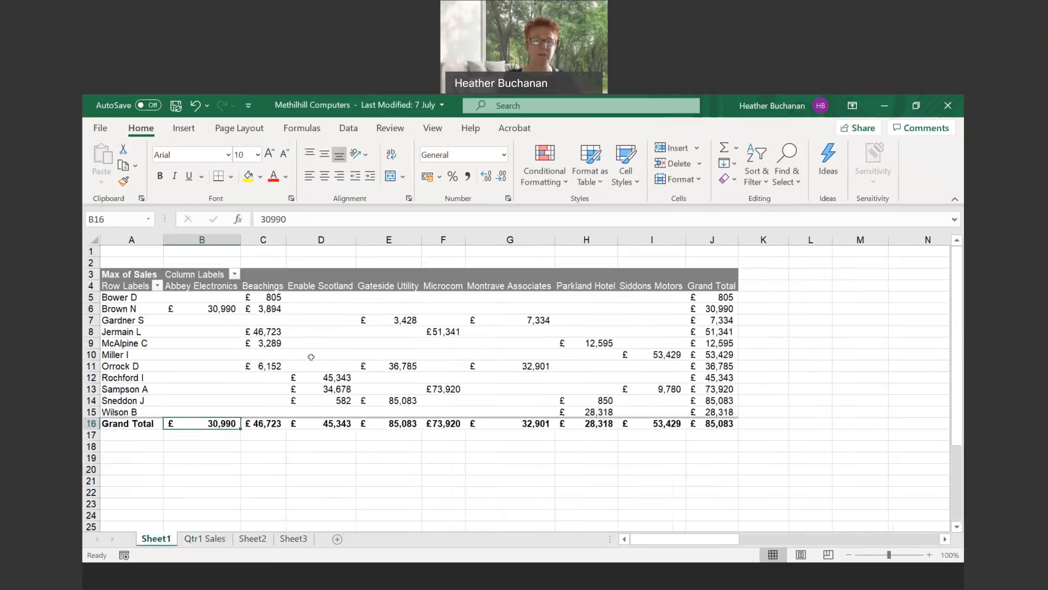
{"action": "mouse_move", "coordinate": [265, 368]}
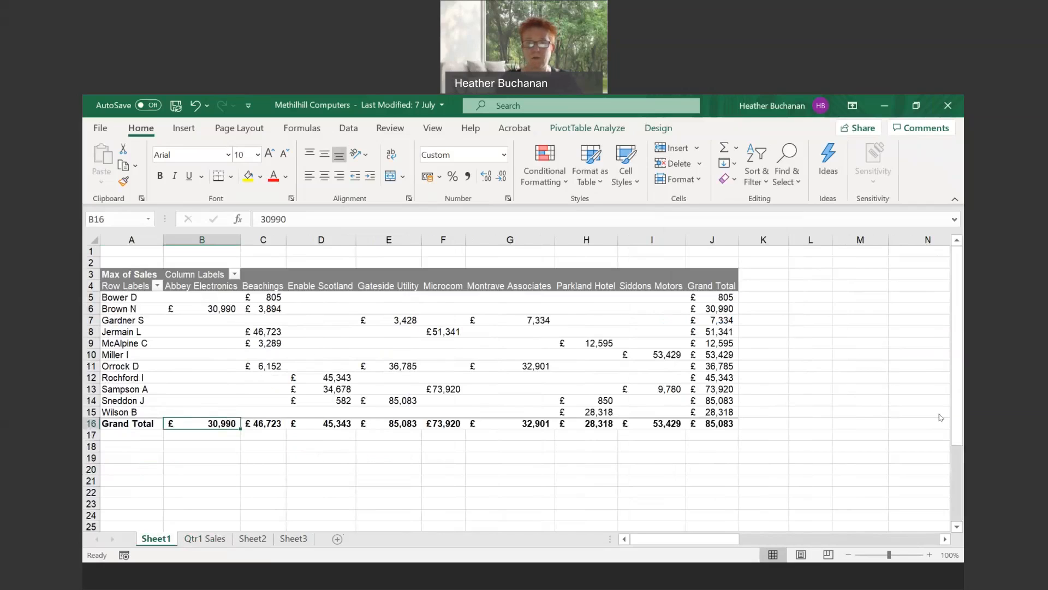
{"action": "left_click", "coordinate": [637, 464]}
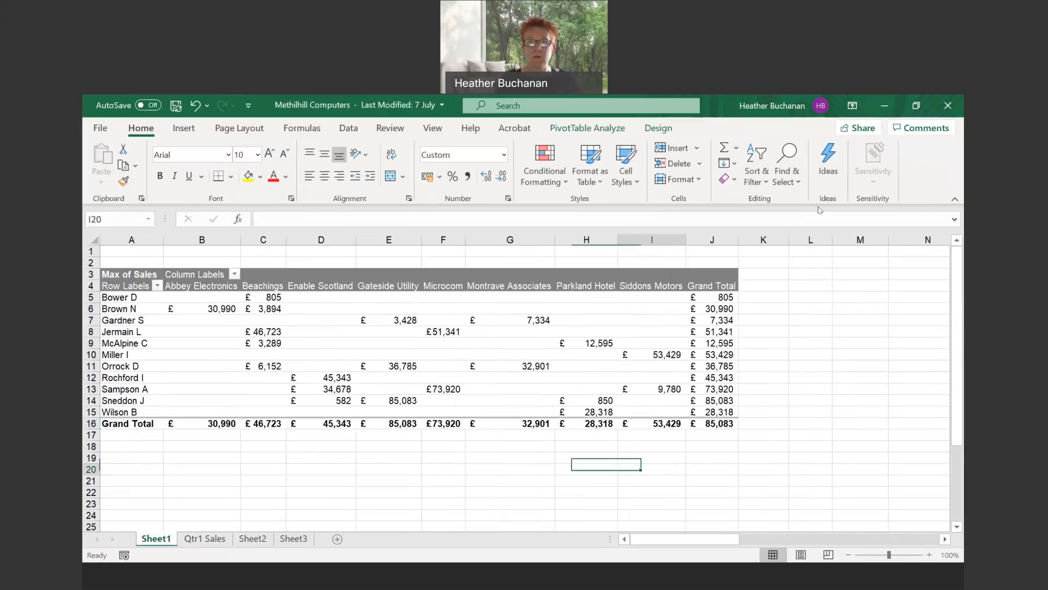
{"action": "left_click", "coordinate": [544, 305]}
{"action": "left_click", "coordinate": [606, 129]}
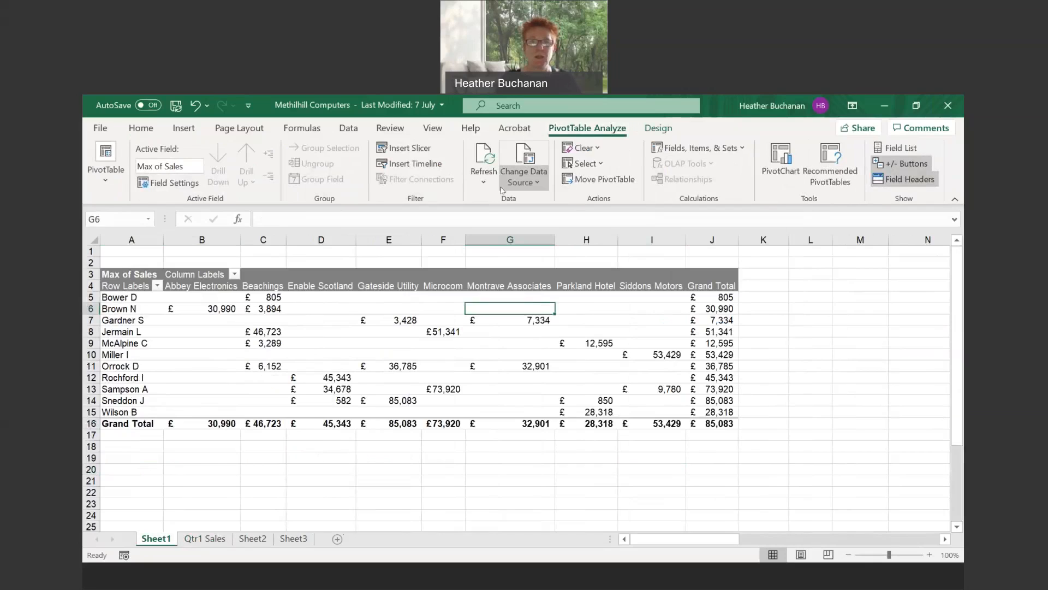
{"action": "left_click", "coordinate": [542, 186]}
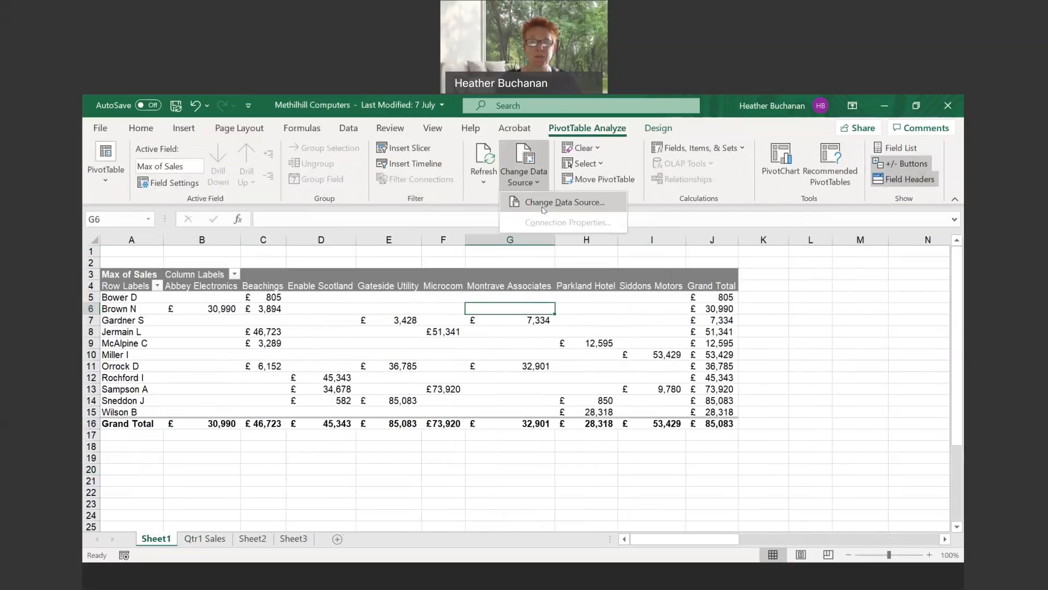
{"action": "left_click", "coordinate": [543, 204]}
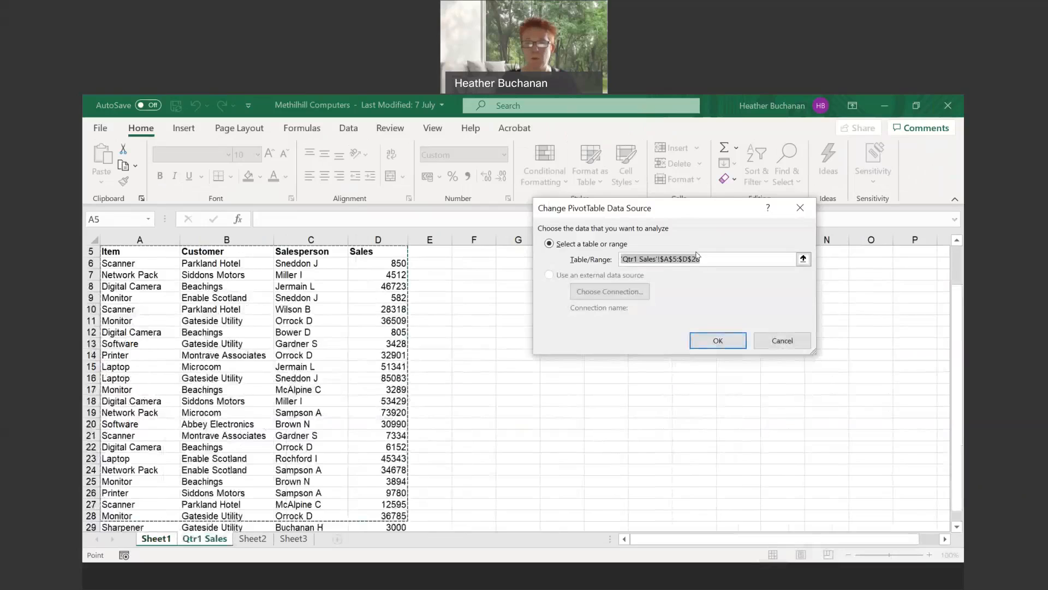
{"action": "left_click", "coordinate": [711, 258]}
{"action": "key", "text": "BackSpace"}
{"action": "type", "text": "9"}
{"action": "key", "text": "Return"}
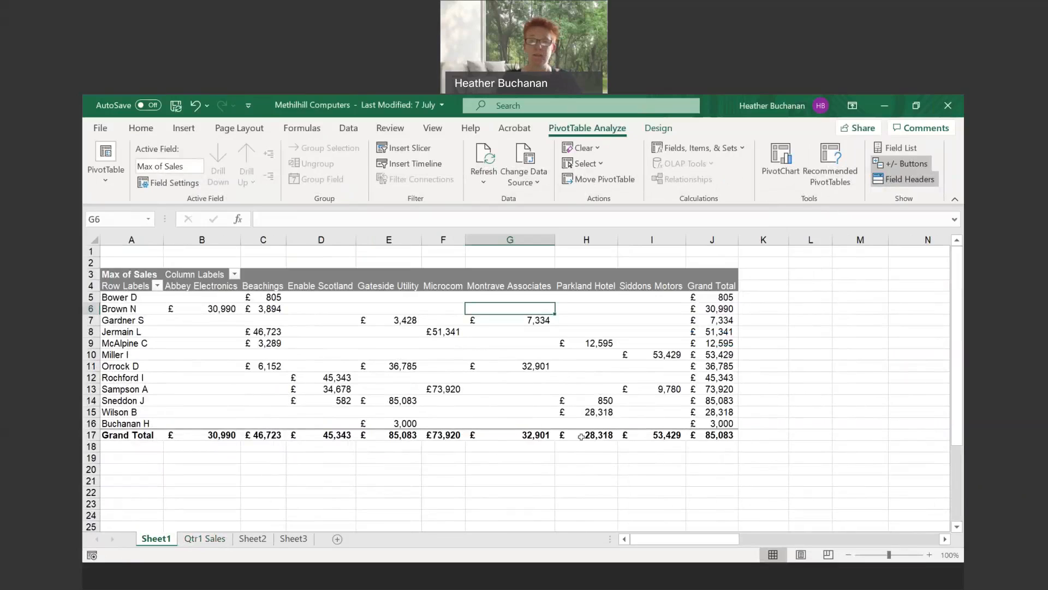
{"action": "mouse_move", "coordinate": [632, 434]}
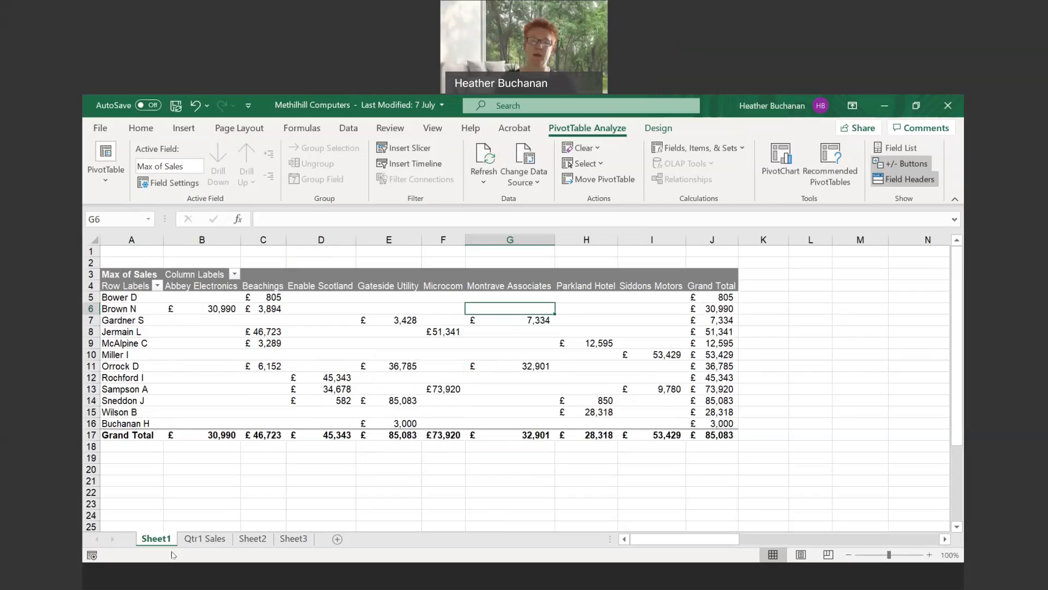
{"action": "left_click", "coordinate": [104, 180]}
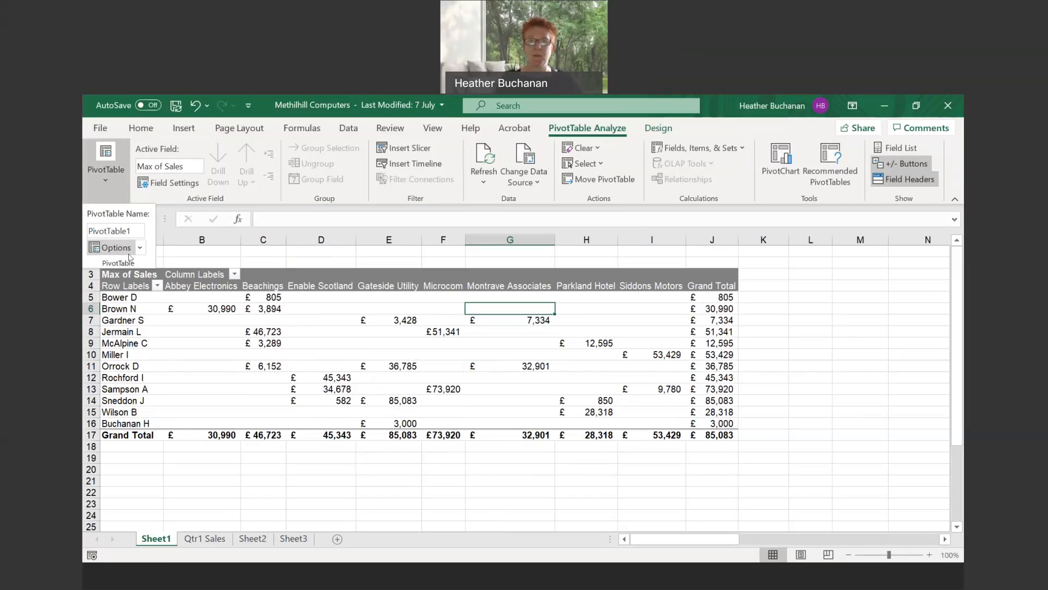
{"action": "left_click", "coordinate": [458, 359]}
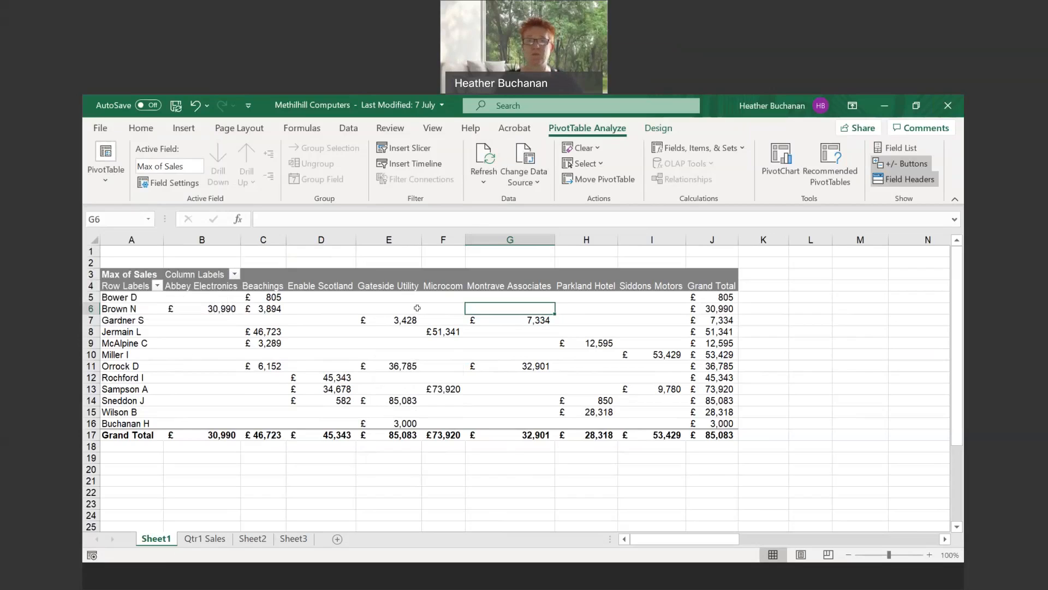
{"action": "left_click", "coordinate": [204, 538]}
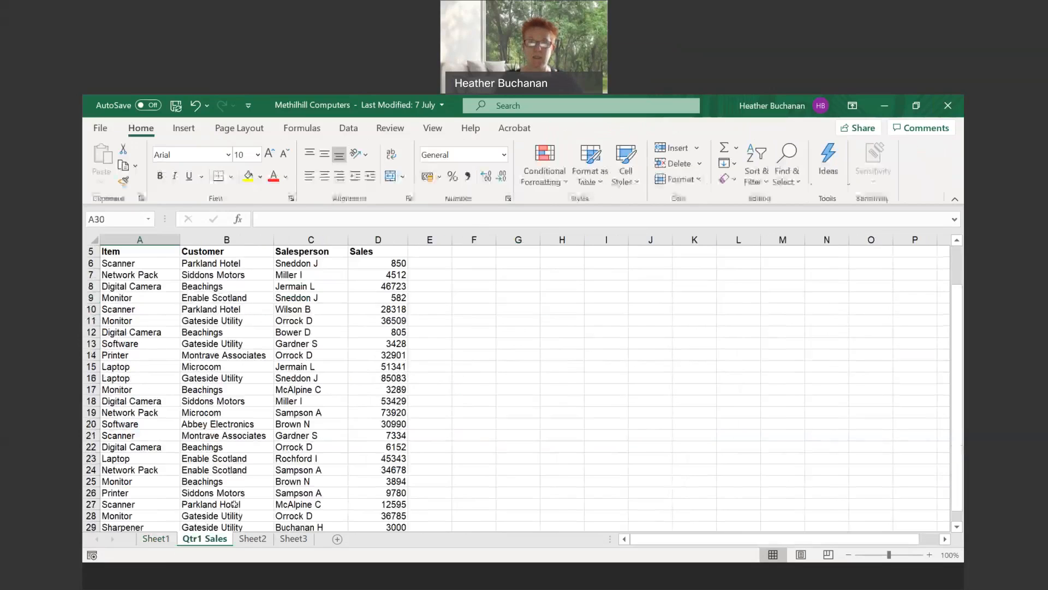
{"action": "left_click", "coordinate": [152, 539]}
{"action": "left_click", "coordinate": [367, 343]}
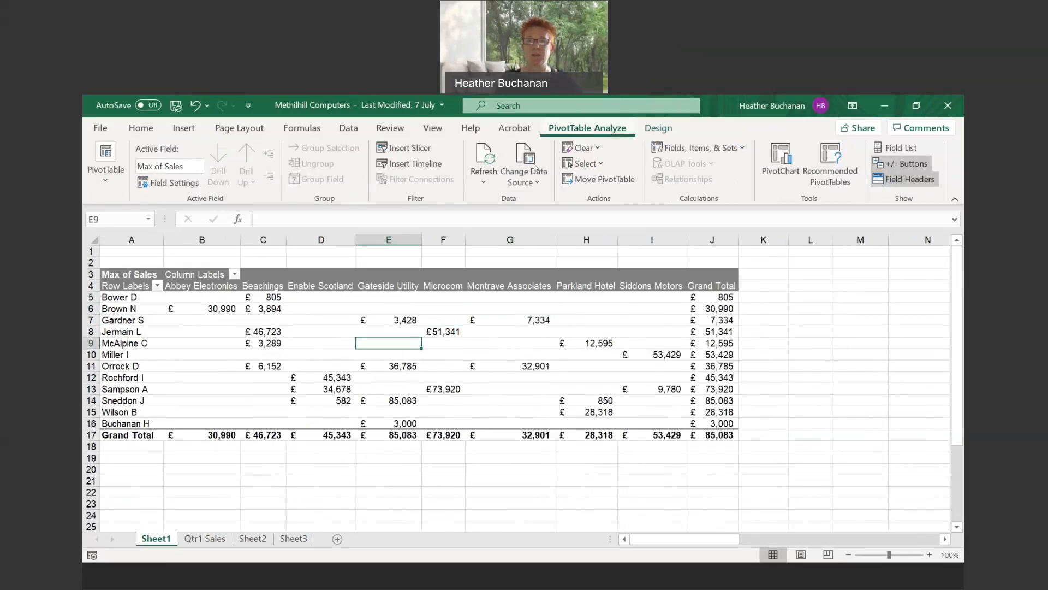
{"action": "left_click", "coordinate": [536, 185]}
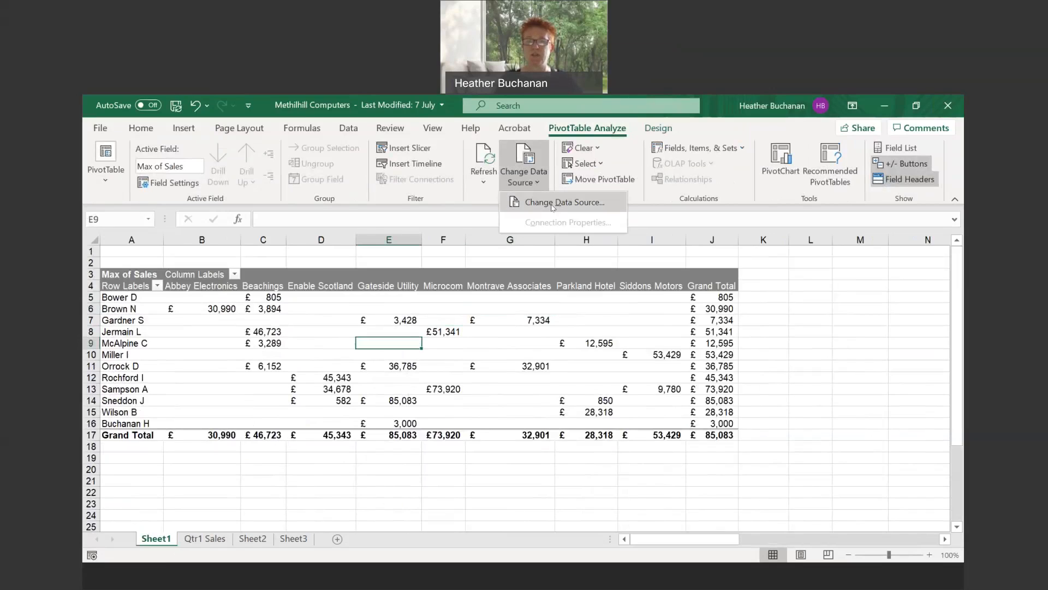
{"action": "left_click", "coordinate": [492, 406]}
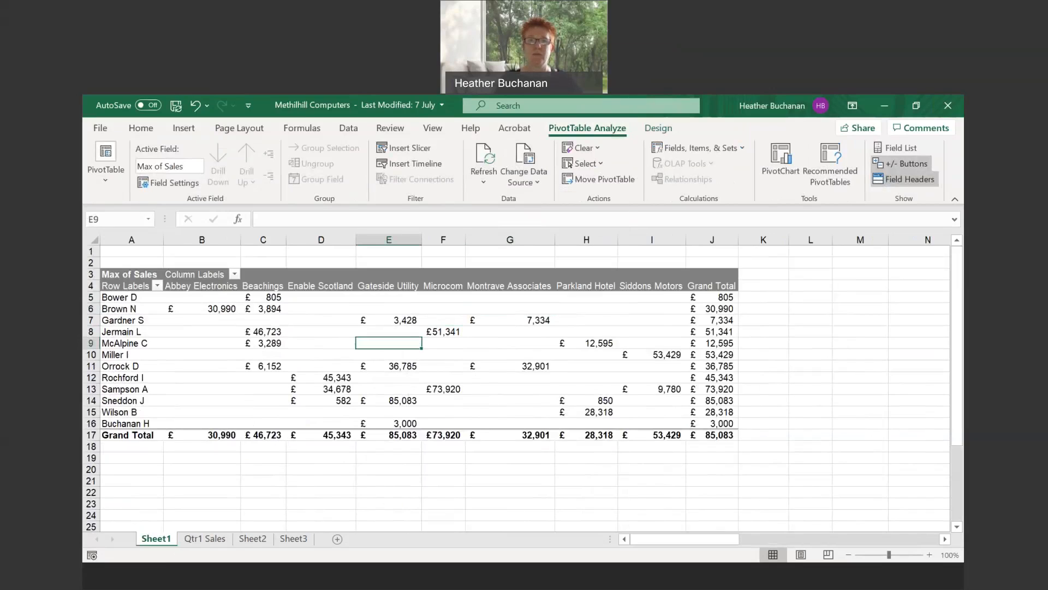